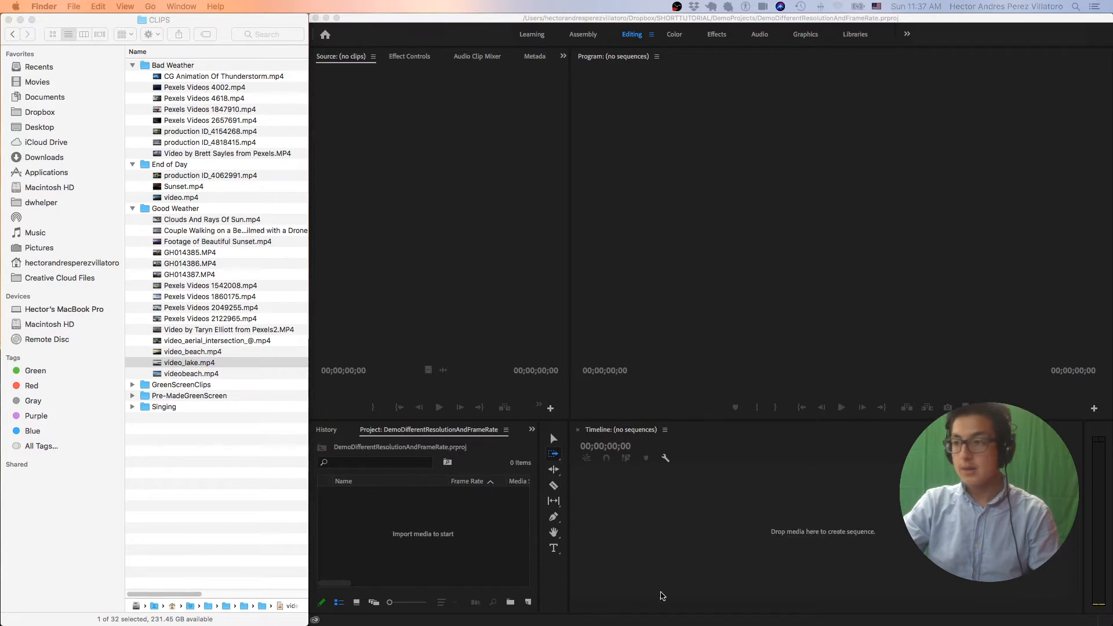
pyautogui.click(792, 347)
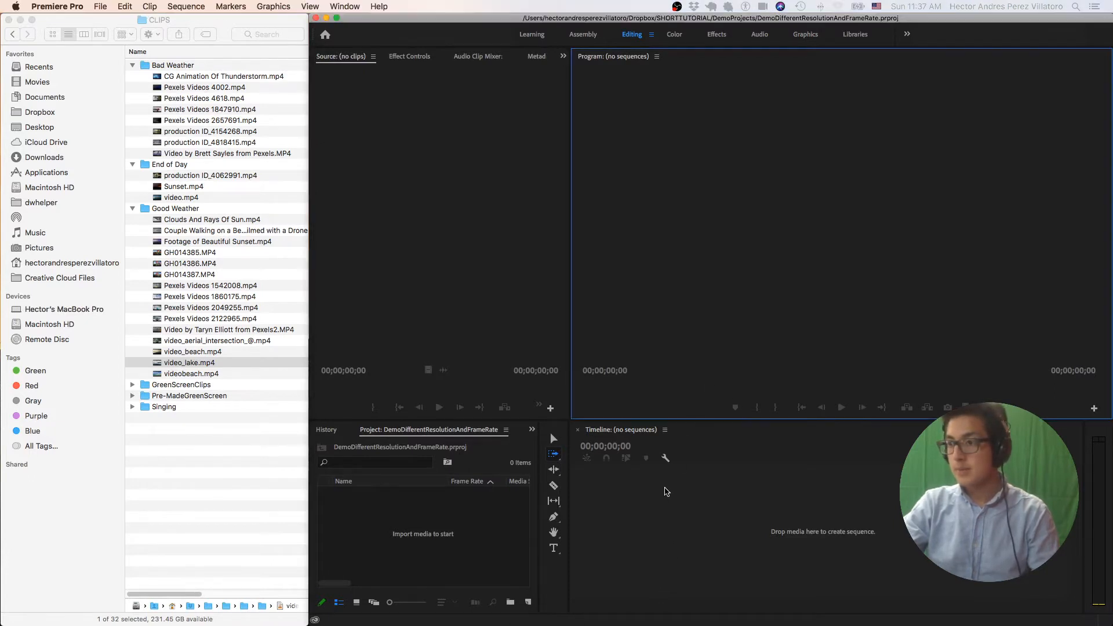
pyautogui.click(666, 482)
pyautogui.click(157, 481)
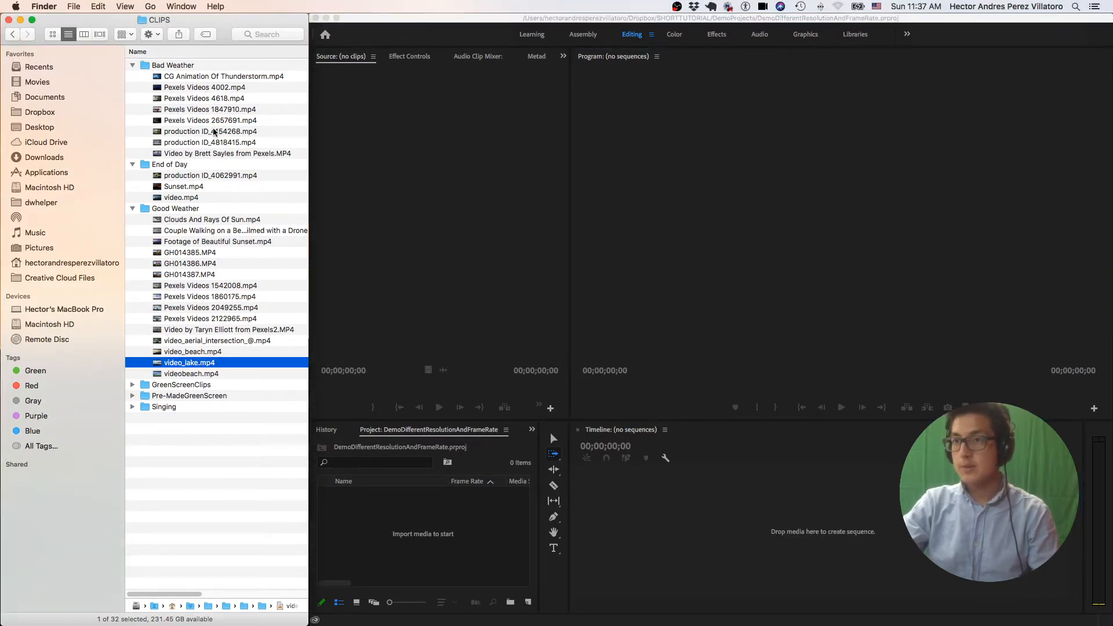
pyautogui.click(184, 111)
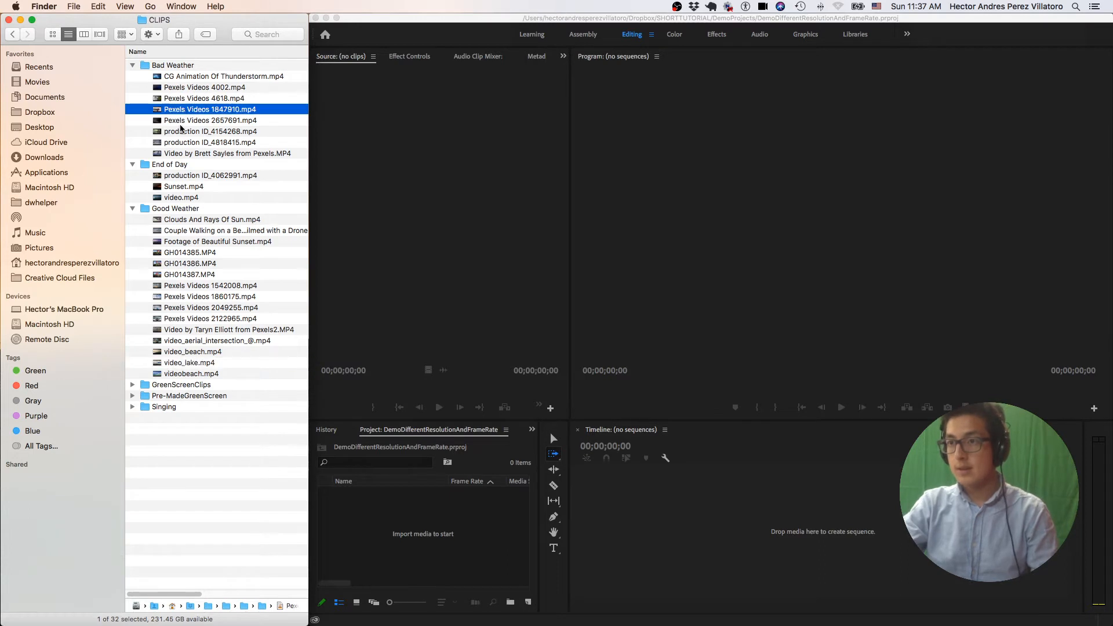
pyautogui.keyDown('super'); pyautogui.click(178, 287); pyautogui.keyUp('super')
pyautogui.keyDown('super'); pyautogui.click(191, 341); pyautogui.keyUp('super')
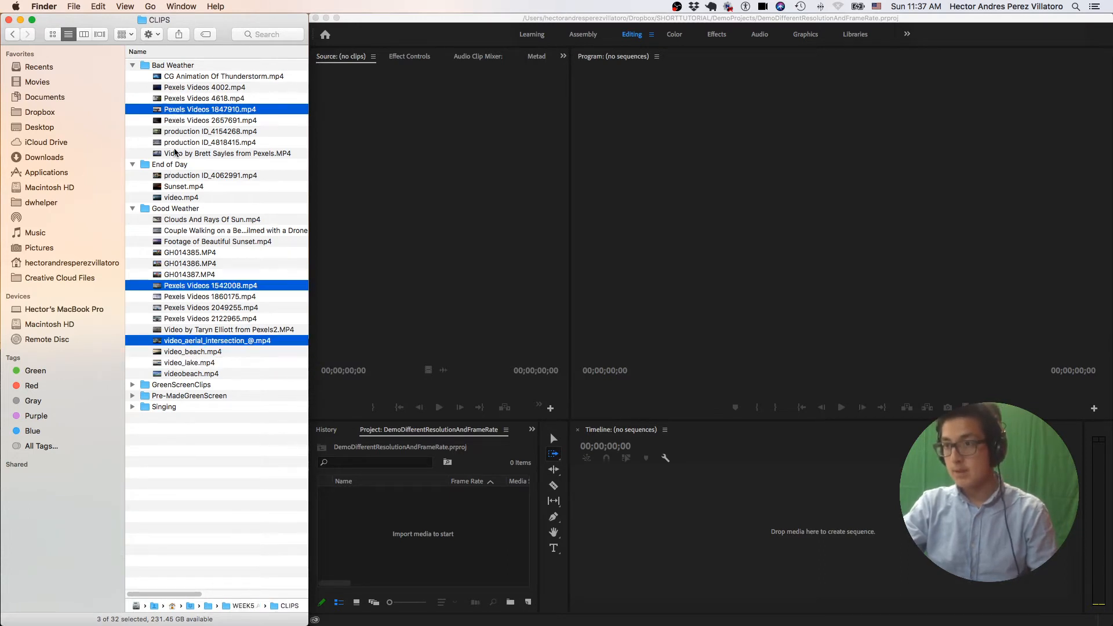
pyautogui.keyDown('super'); pyautogui.click(173, 176); pyautogui.keyUp('super')
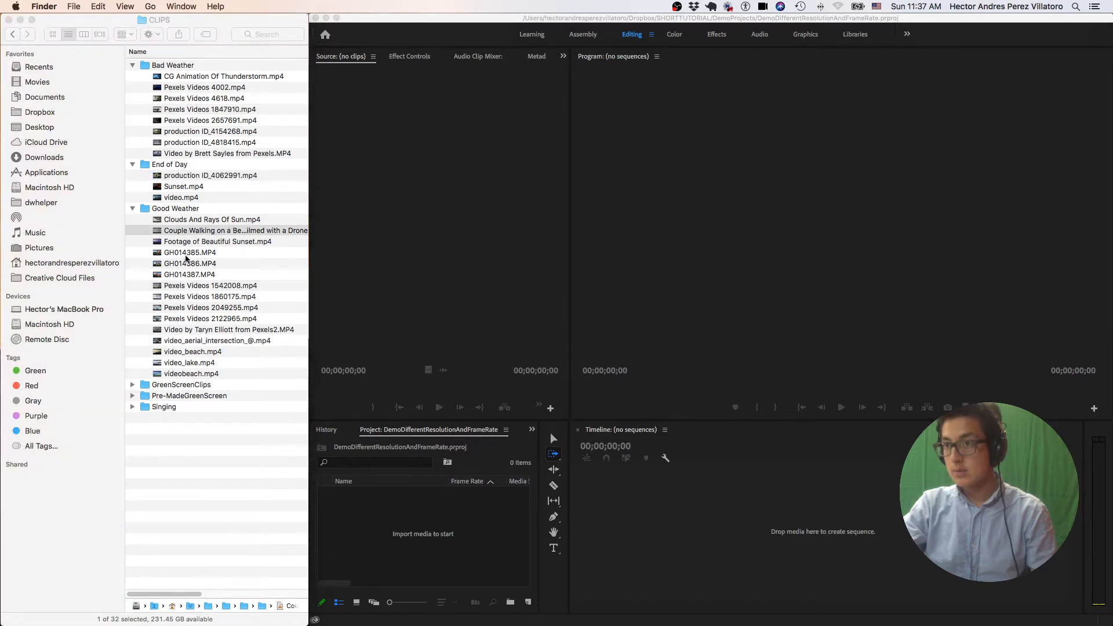
# Import Pexels Videos 4618.mp4, production ID_4154268.mp4, video.mp4 from End of Day, Pexels Videos 1542008.mp4 and video_beach.mp4 into the Premiere Pro project.
pyautogui.click(191, 352)
pyautogui.keyDown('super'); pyautogui.click(197, 286); pyautogui.keyUp('super')
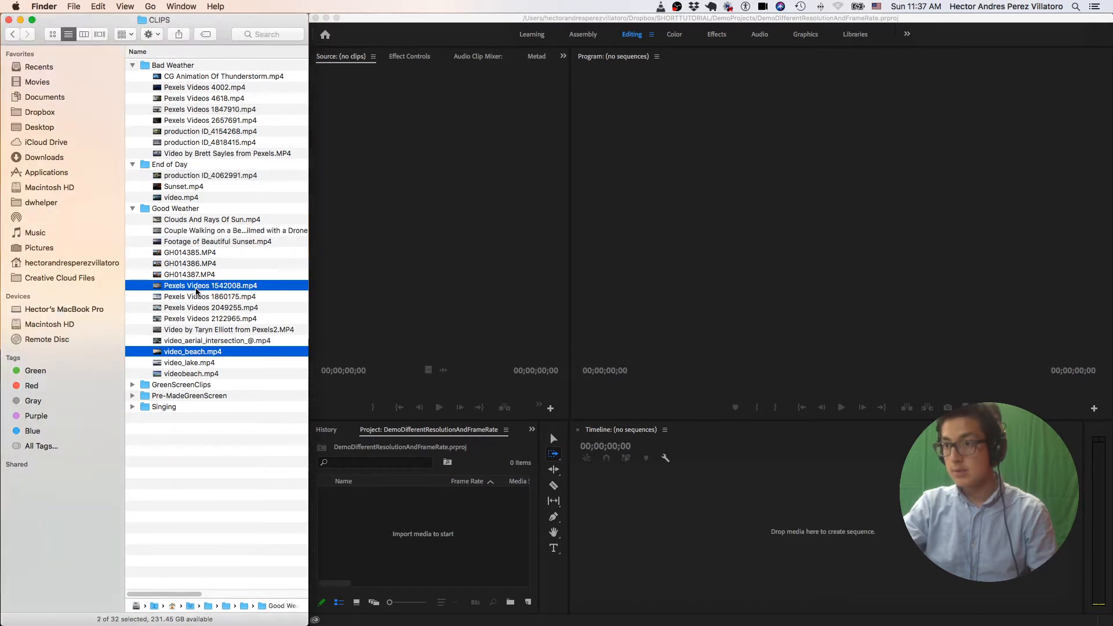
pyautogui.keyDown('super'); pyautogui.click(190, 132); pyautogui.keyUp('super')
pyautogui.keyDown('super'); pyautogui.click(203, 98); pyautogui.keyUp('super')
pyautogui.keyDown('super'); pyautogui.click(181, 197); pyautogui.keyUp('super')
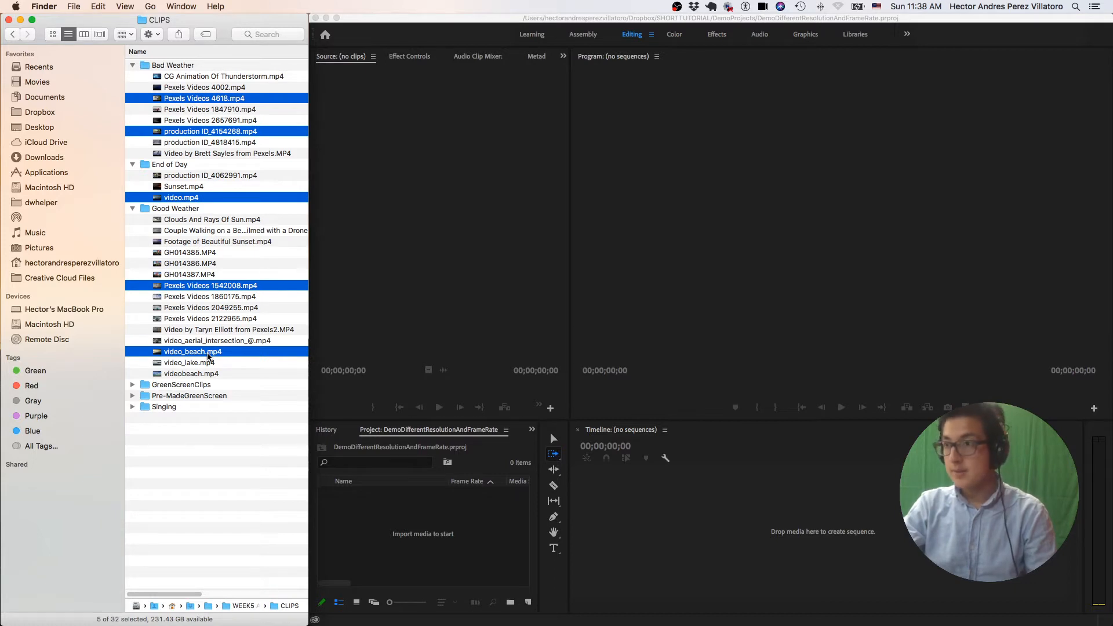
pyautogui.click(501, 267)
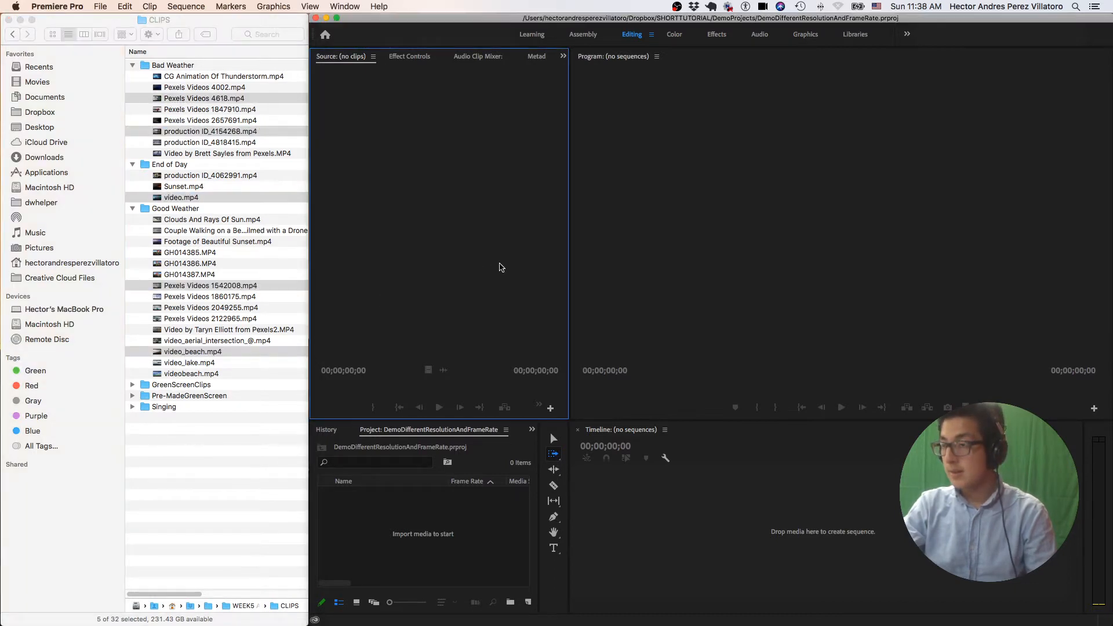
pyautogui.click(190, 22)
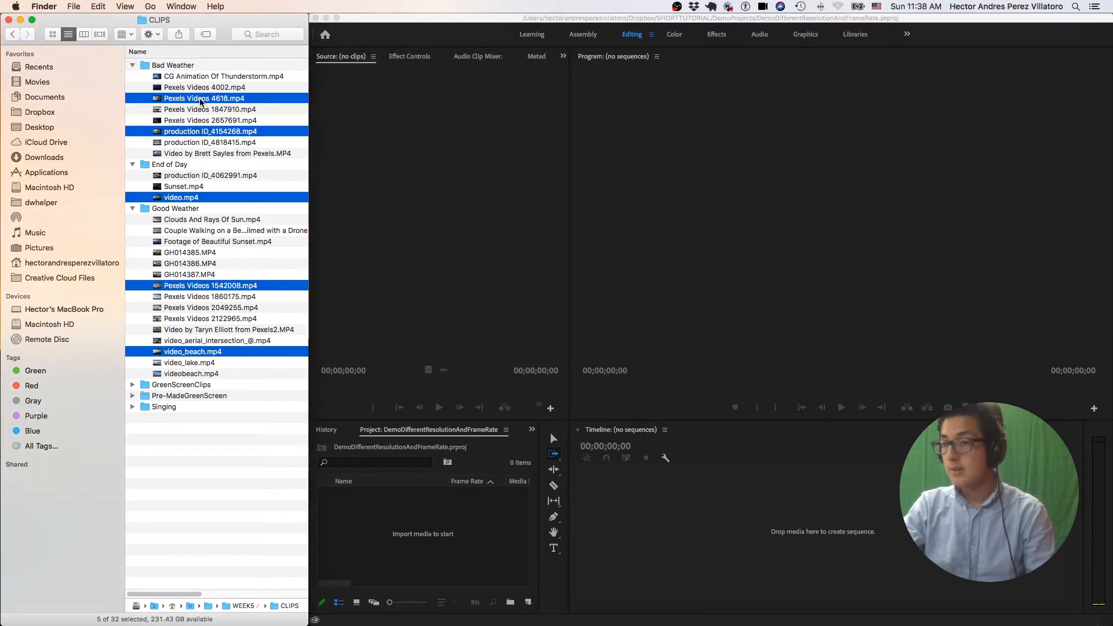
pyautogui.moveTo(200, 102); pyautogui.dragTo(422, 527)
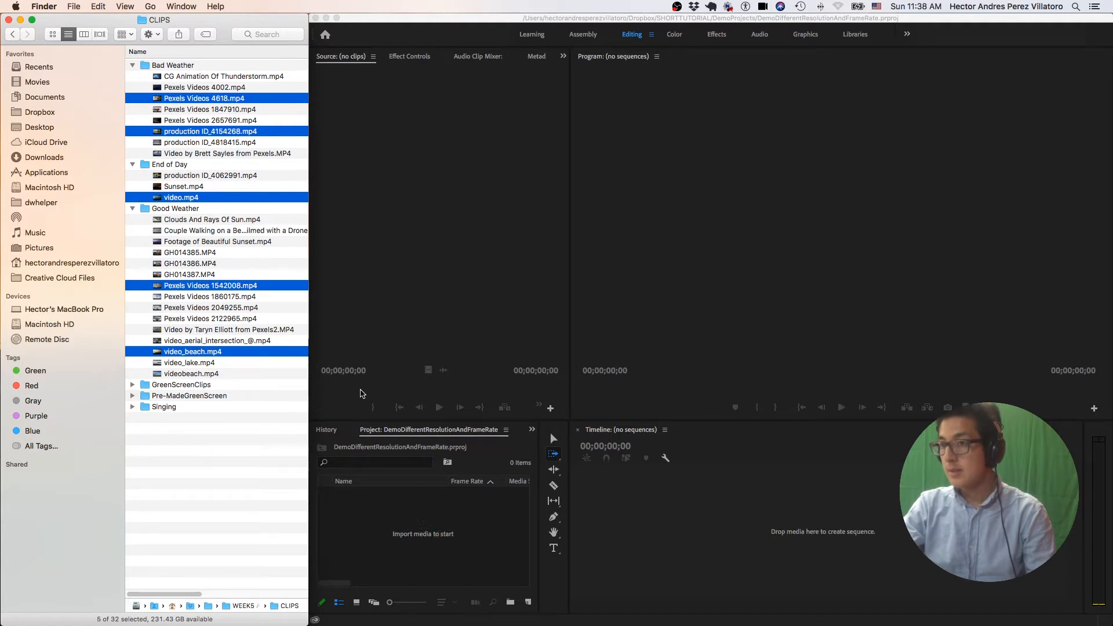
pyautogui.moveTo(203, 195); pyautogui.dragTo(451, 542)
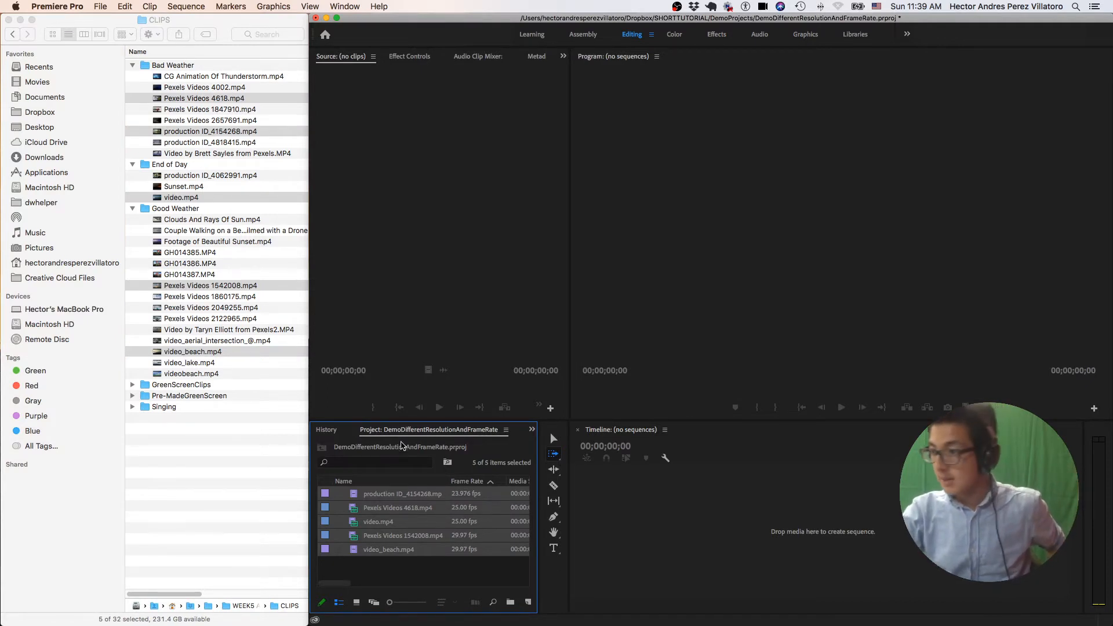
# Examine the frame rates and frame sizes of the imported clips in the enlarged project list.
pyautogui.doubleClick(408, 431)
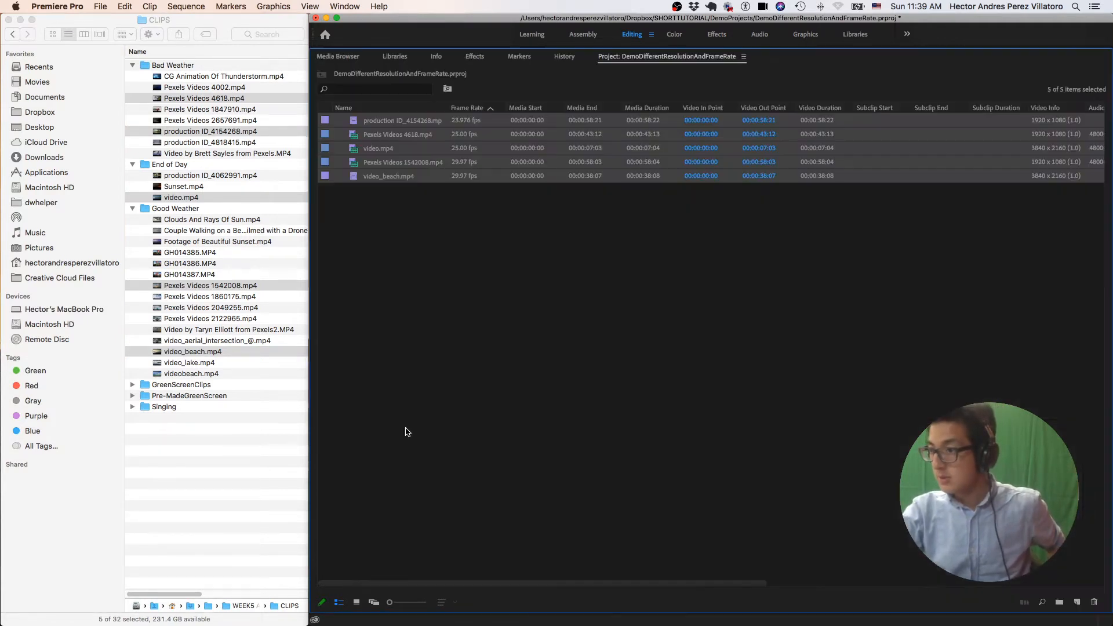
pyautogui.click(909, 217)
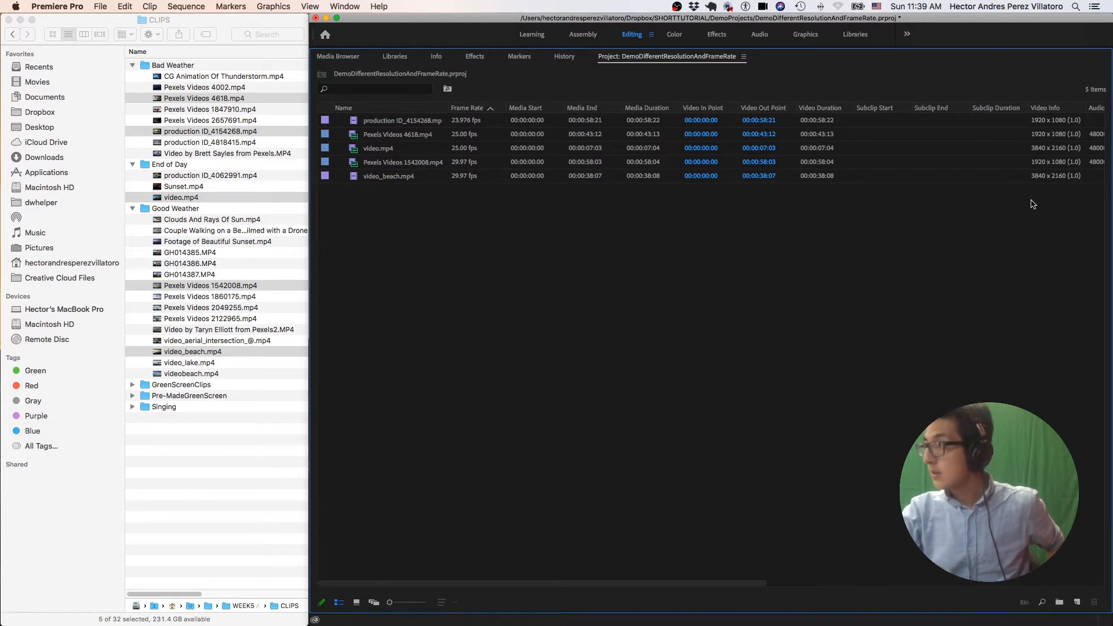
pyautogui.doubleClick(669, 58)
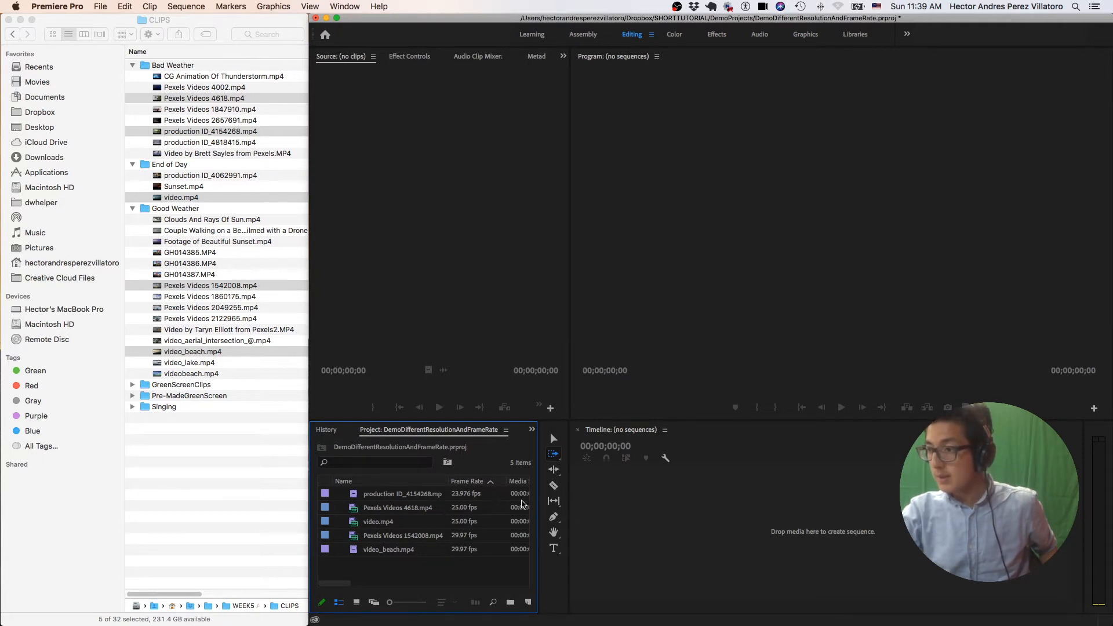
# Create a new sequence from the video.mp4 clip and save the project.
pyautogui.doubleClick(429, 430)
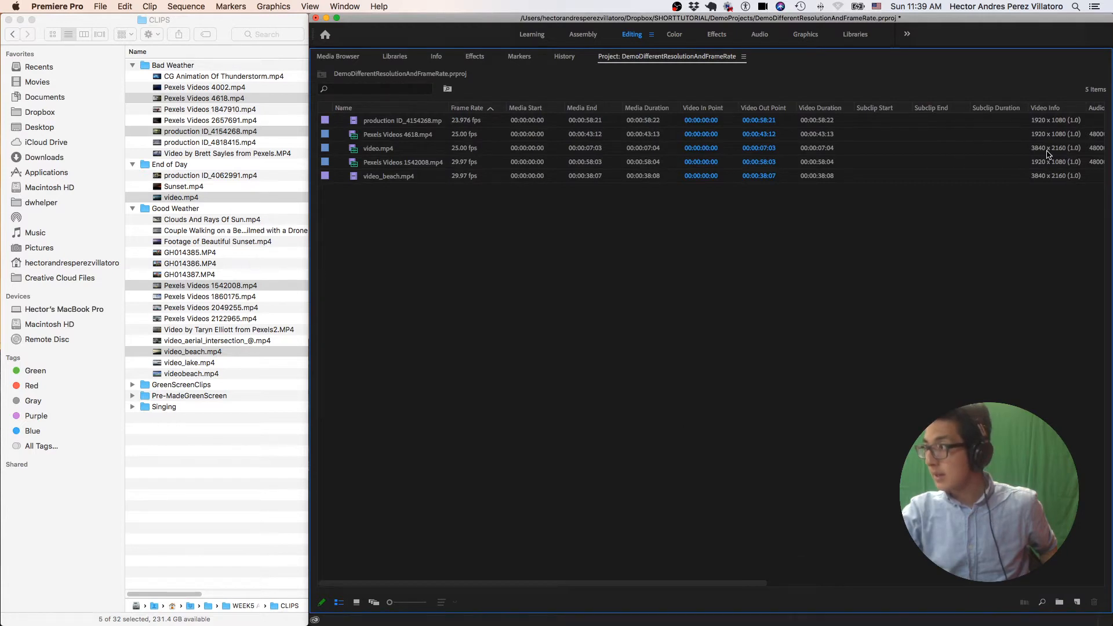
pyautogui.click(389, 150)
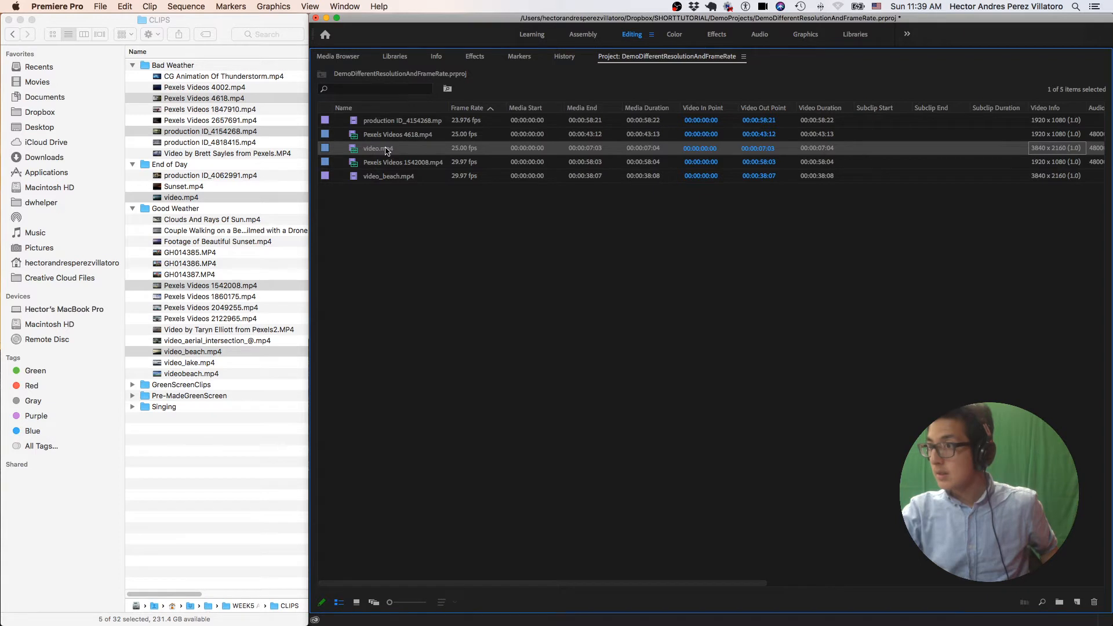
pyautogui.rightClick(387, 150)
pyautogui.click(456, 294)
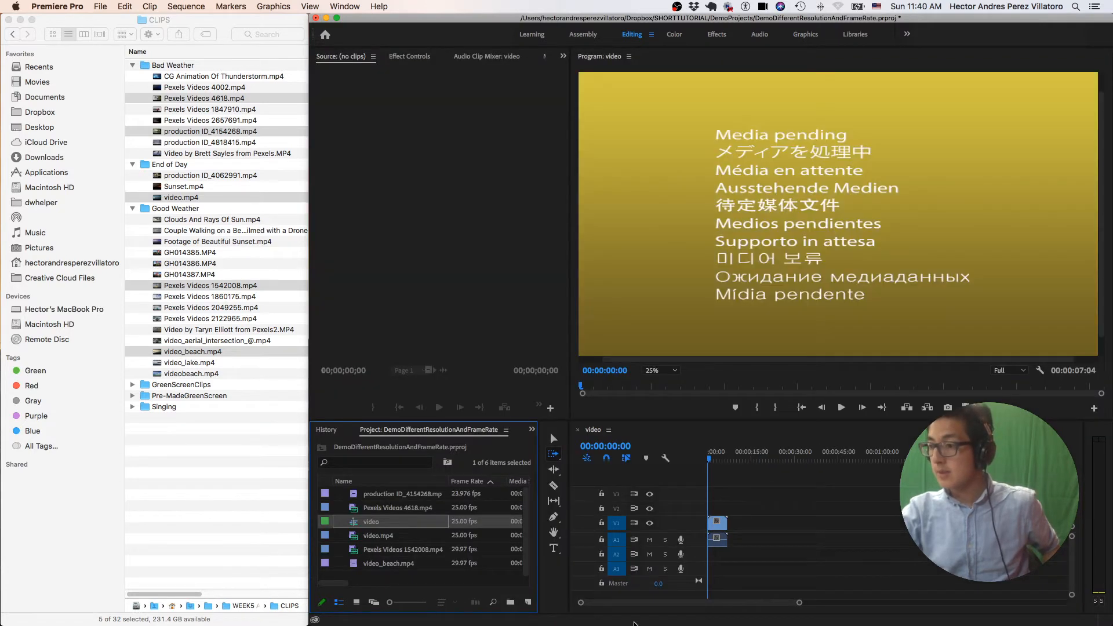
pyautogui.press('super+s')
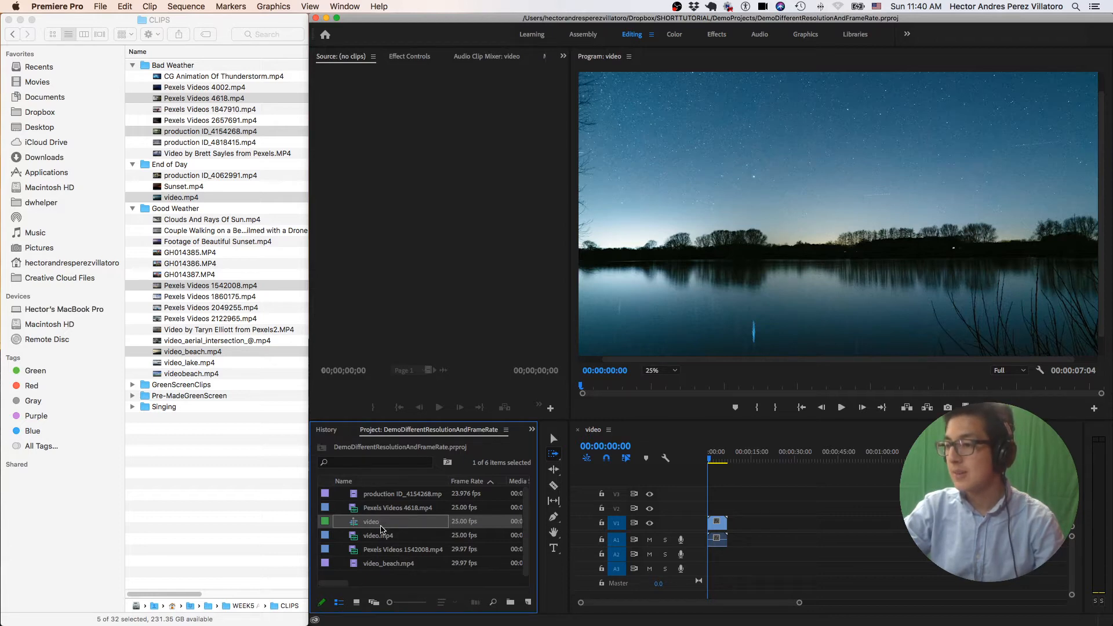
# Add Pexels Videos 1542008.mp4 to track V1 directly after the first clip, and show the frame at 00:00:10:05.
pyautogui.moveTo(387, 555)
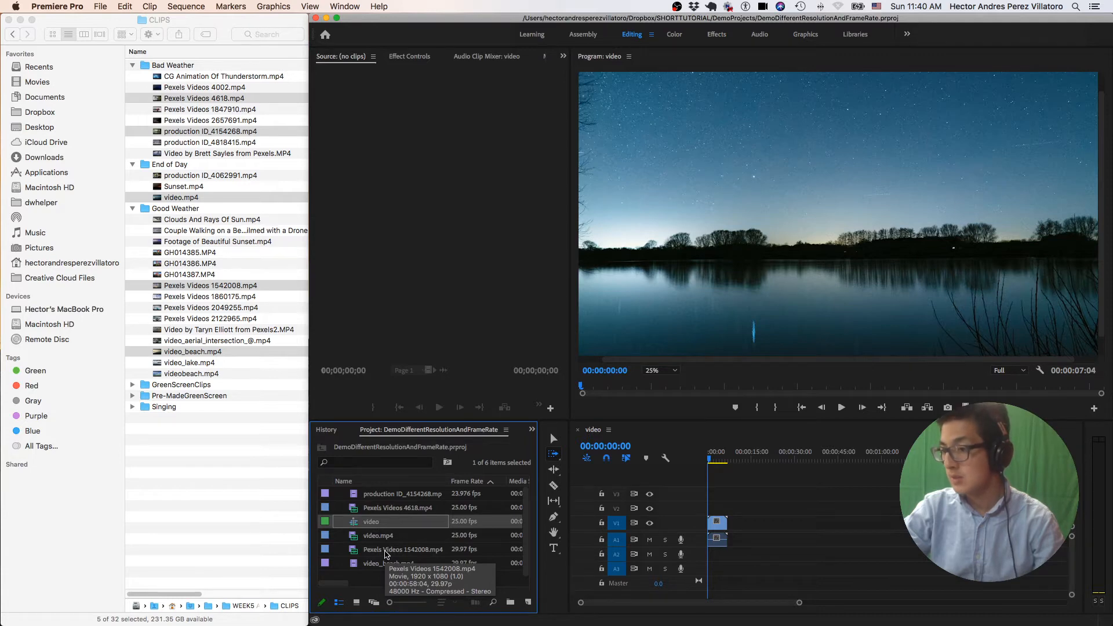
pyautogui.click(386, 554)
pyautogui.moveTo(615, 559); pyautogui.dragTo(732, 529)
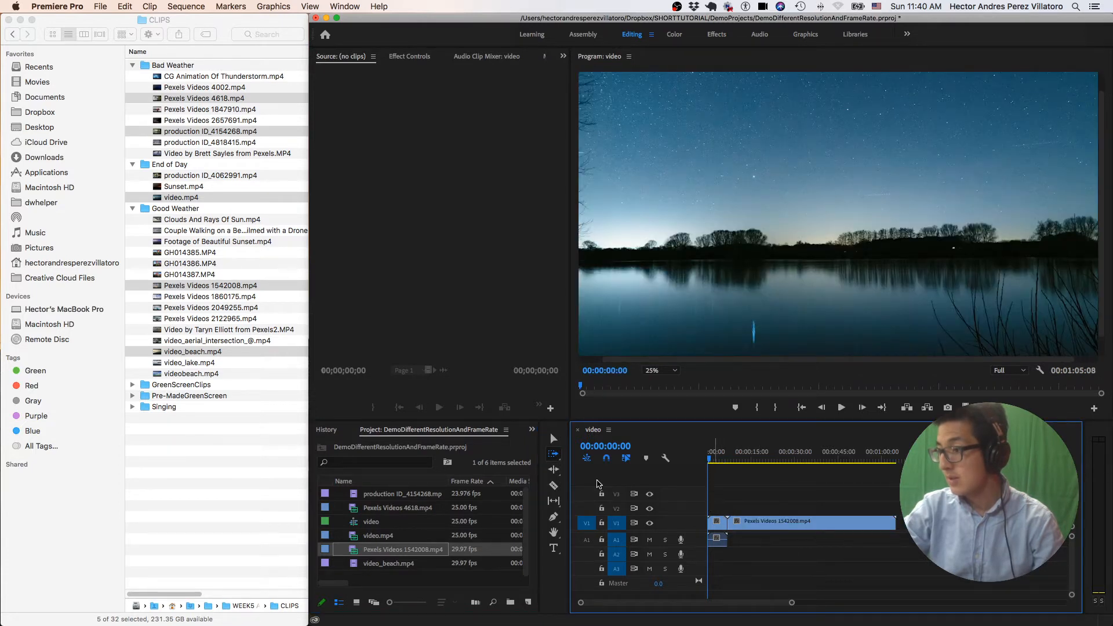
pyautogui.click(554, 438)
pyautogui.click(737, 455)
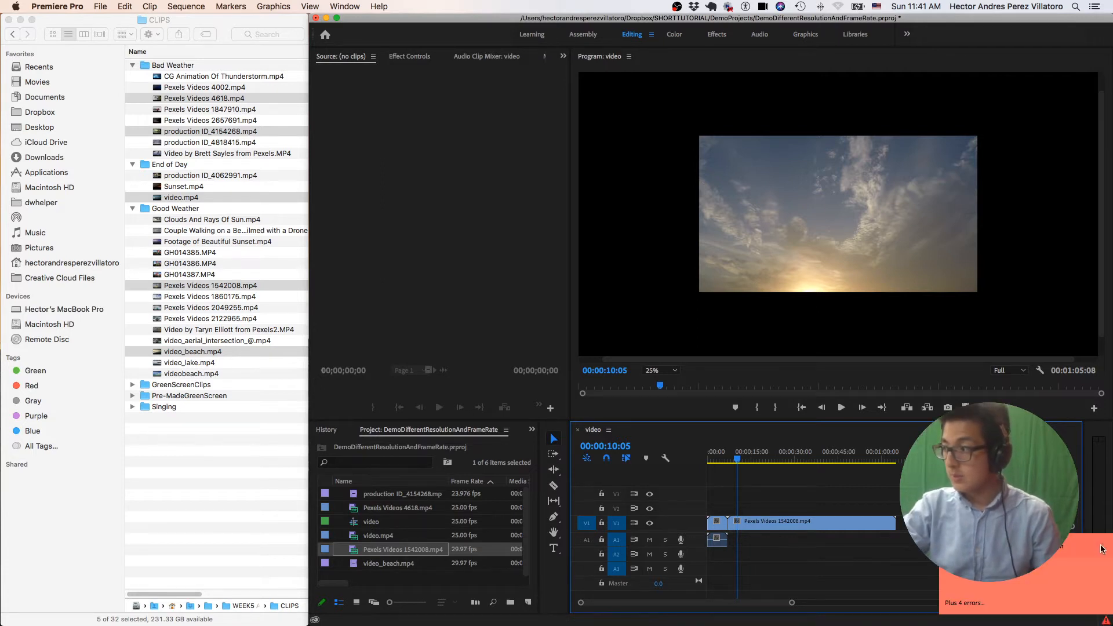
# Try Scale to Frame Size on the Pexels Videos 1542008.mp4 clip in the sequence, and undo it.
pyautogui.click(771, 523)
pyautogui.rightClick(772, 522)
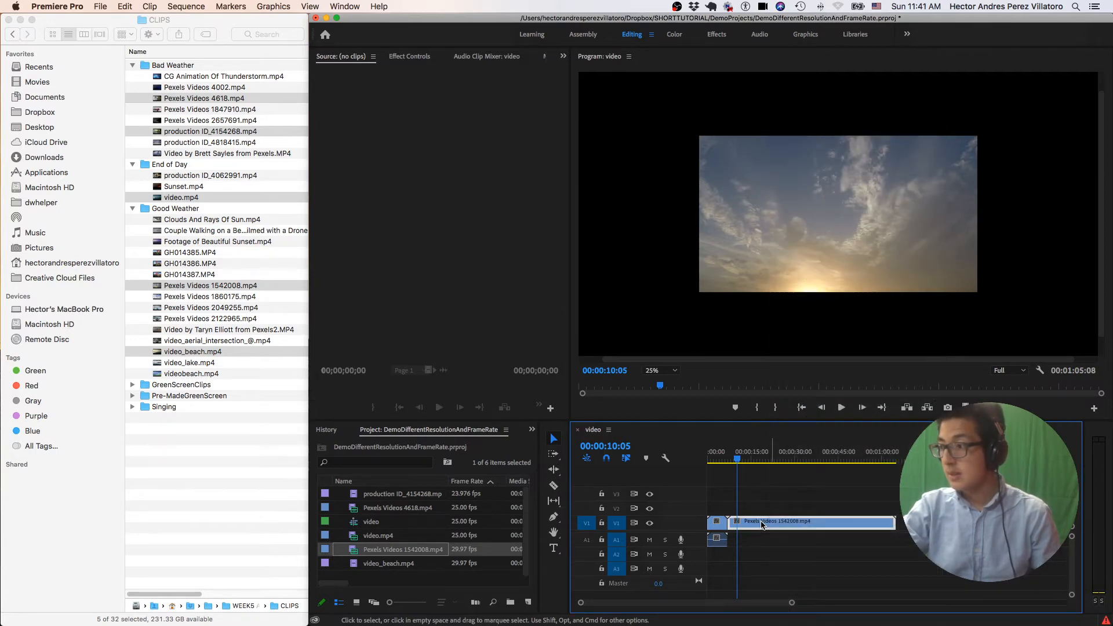
pyautogui.rightClick(762, 524)
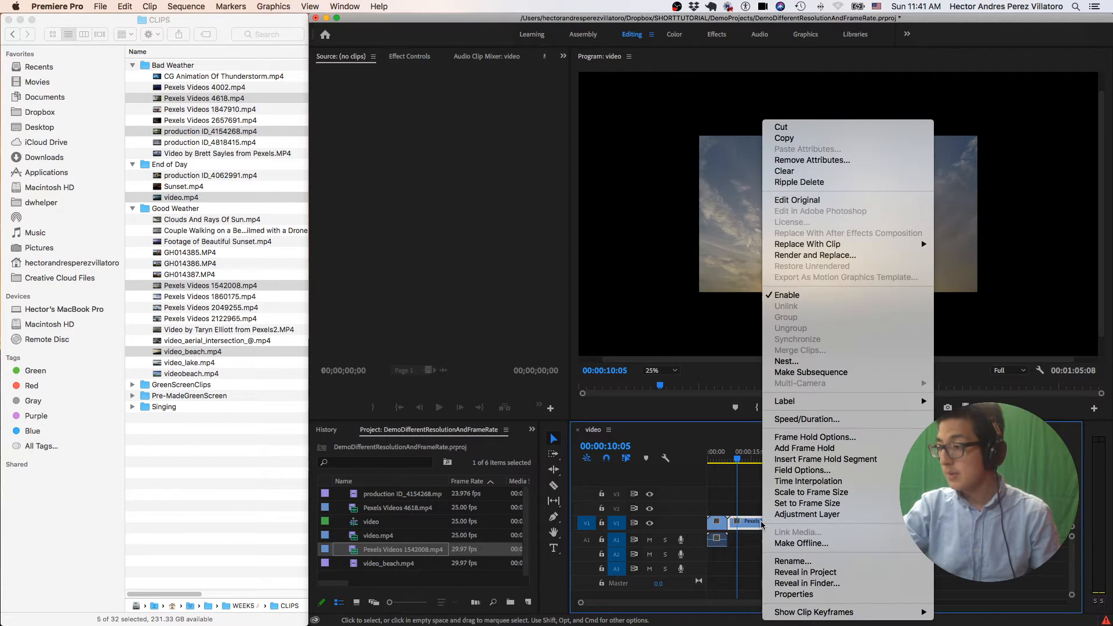
pyautogui.click(784, 493)
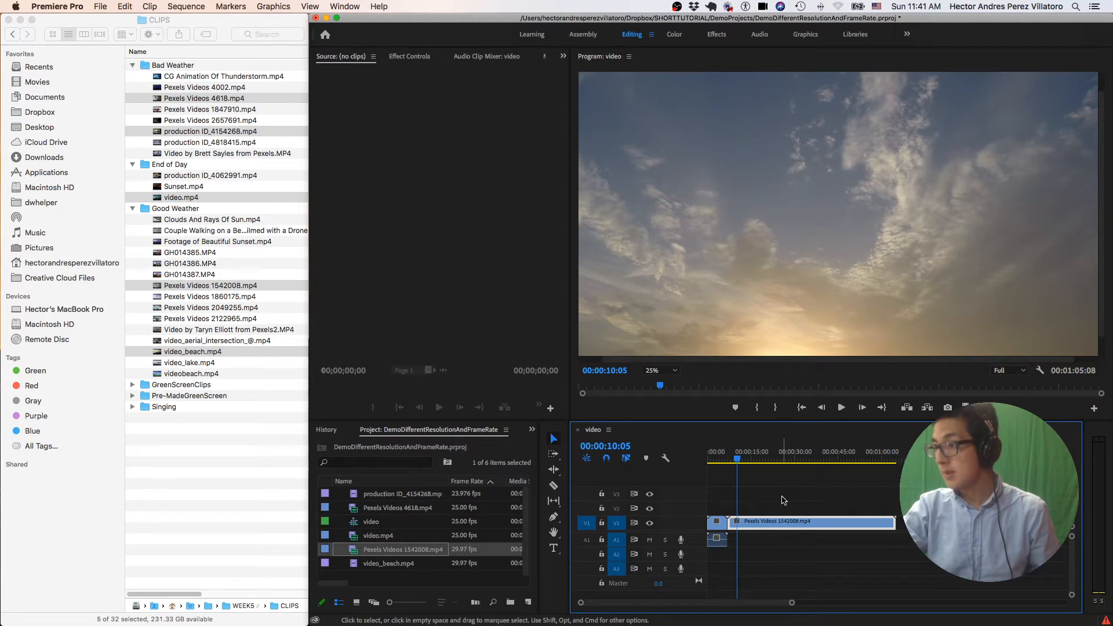
pyautogui.press('super+z')
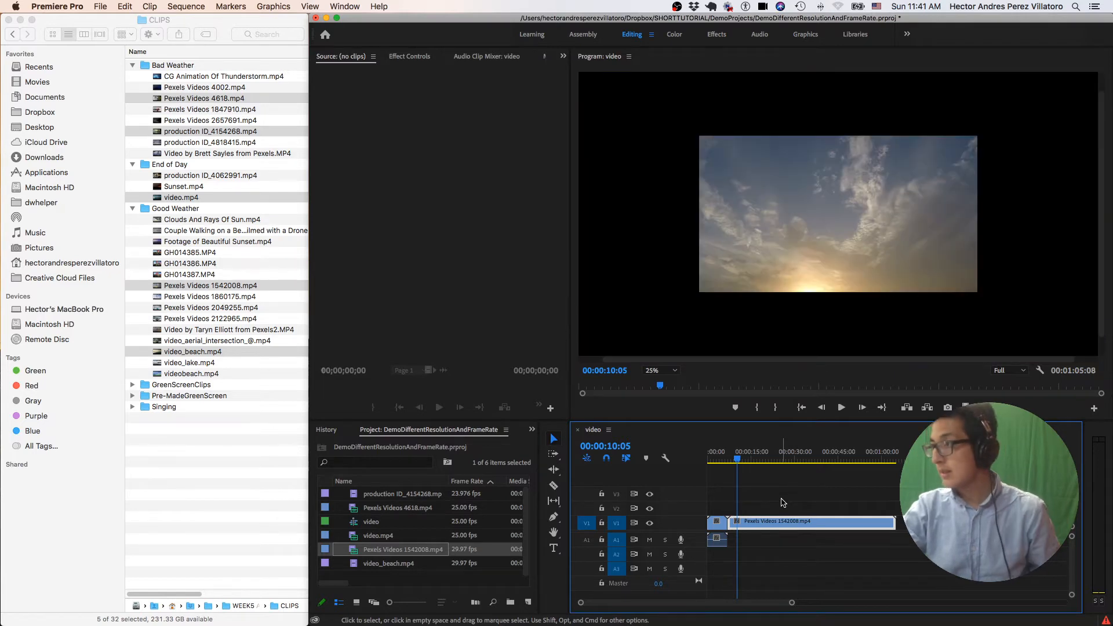
# Try Set to Frame Size on the Pexels Videos 1542008.mp4 clip in the sequence, and undo it.
pyautogui.rightClick(774, 531)
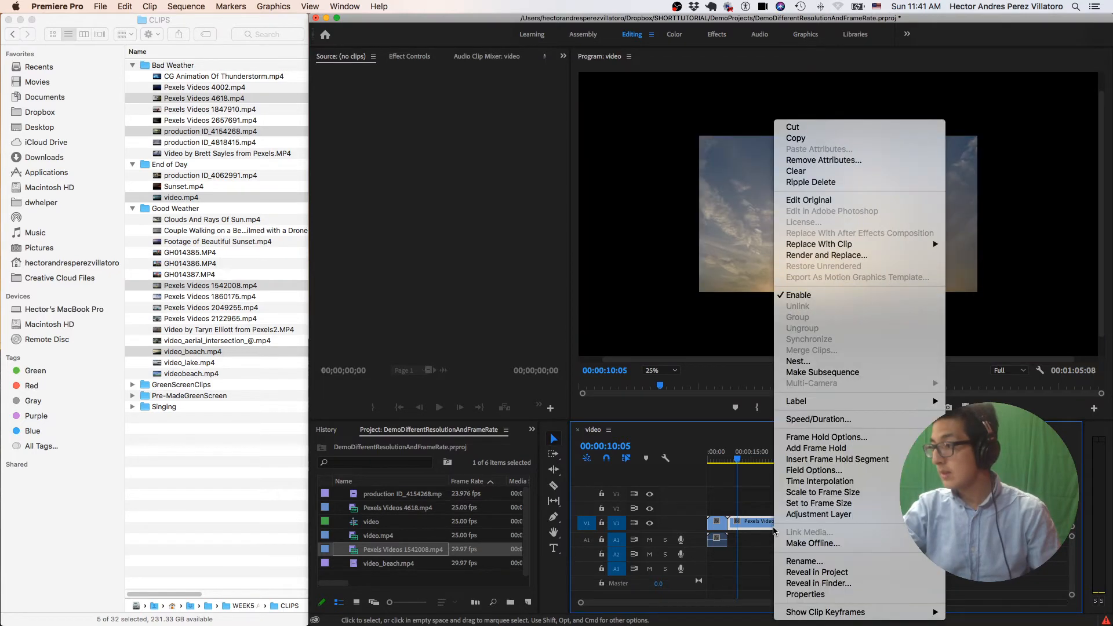
pyautogui.click(796, 510)
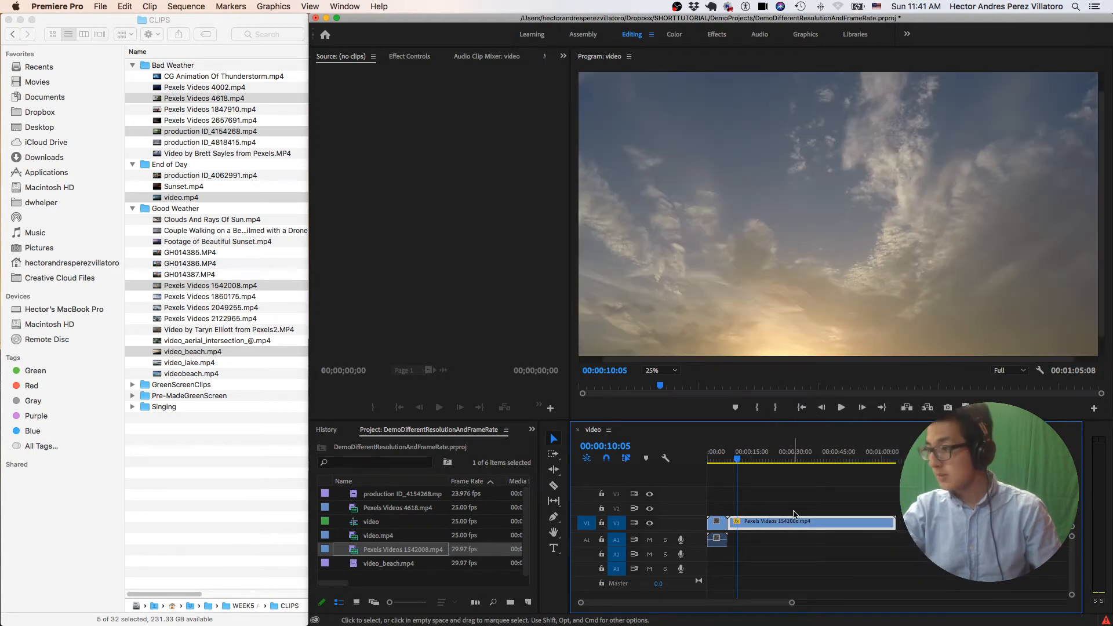
pyautogui.press('super+z')
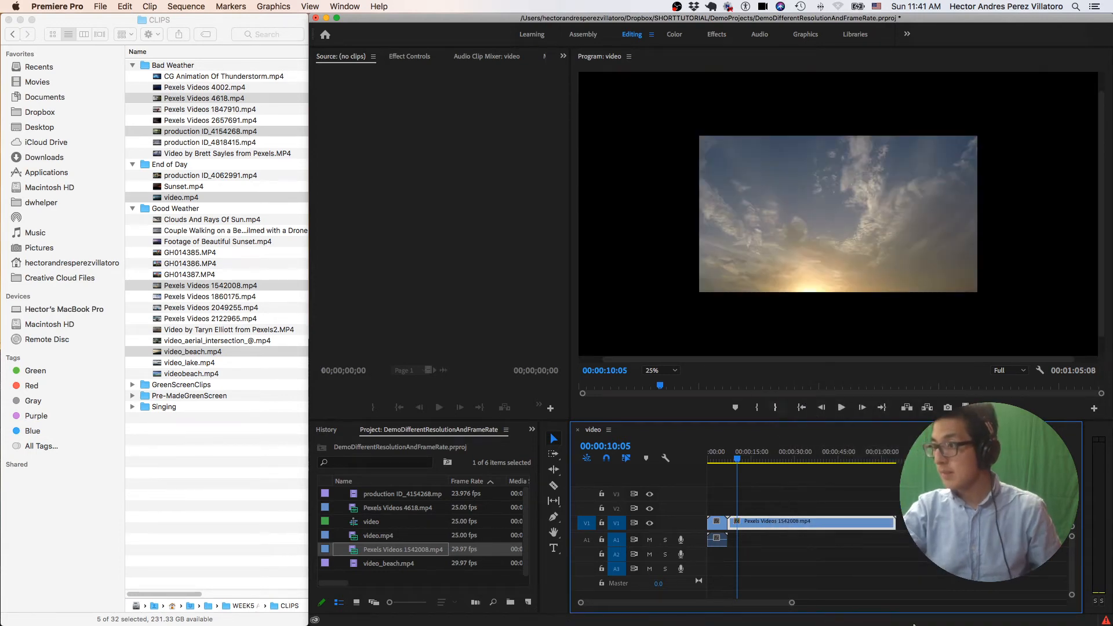
# Save the project with the second clip left at its original scale.
pyautogui.click(673, 374)
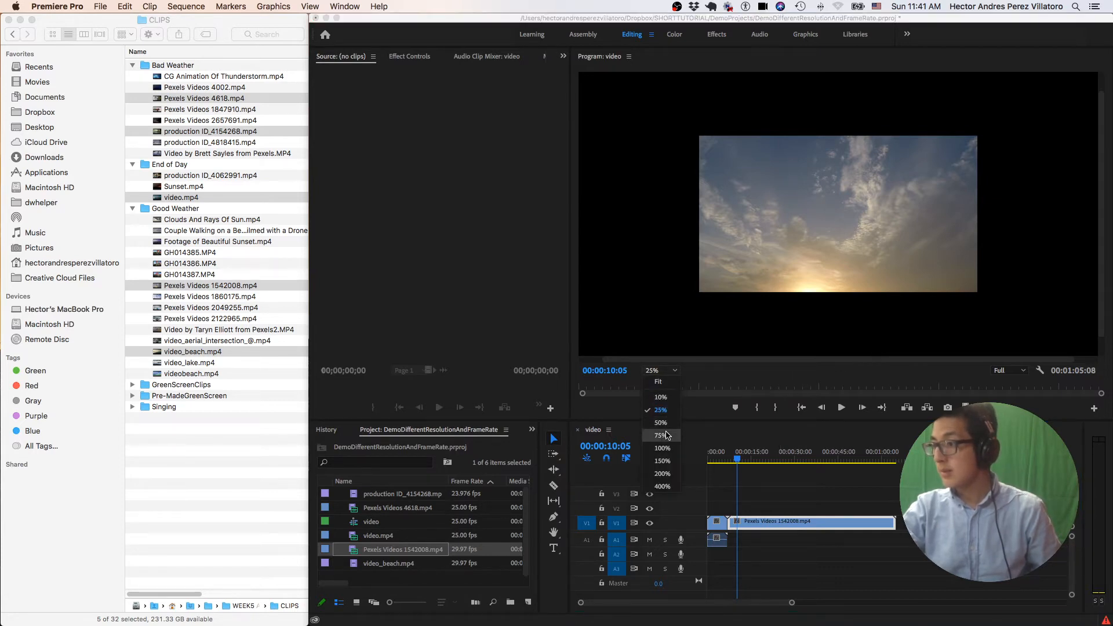
pyautogui.press('super+s')
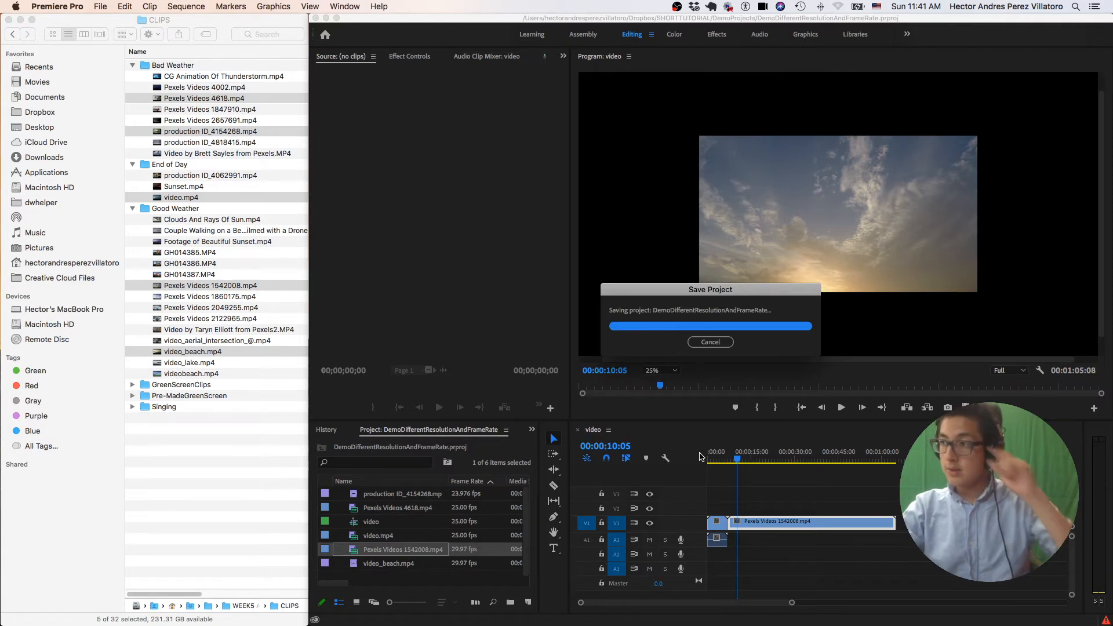
pyautogui.rightClick(765, 527)
pyautogui.click(697, 380)
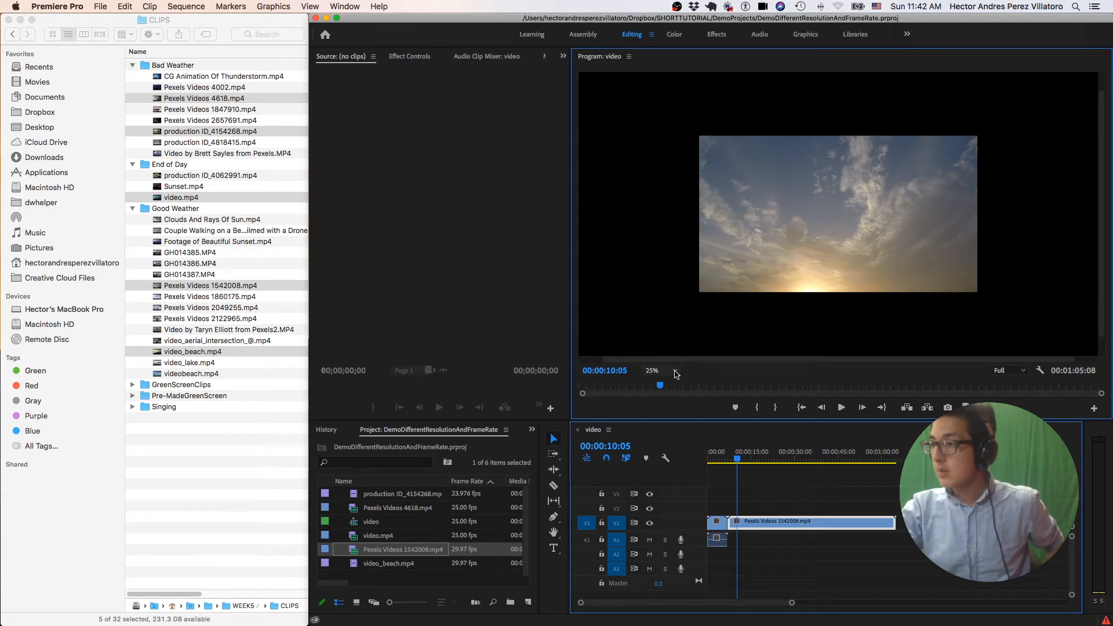
# Set the program preview zoom to 10% and show the transform handles of the Pexels Videos 1542008.mp4 clip.
pyautogui.click(675, 372)
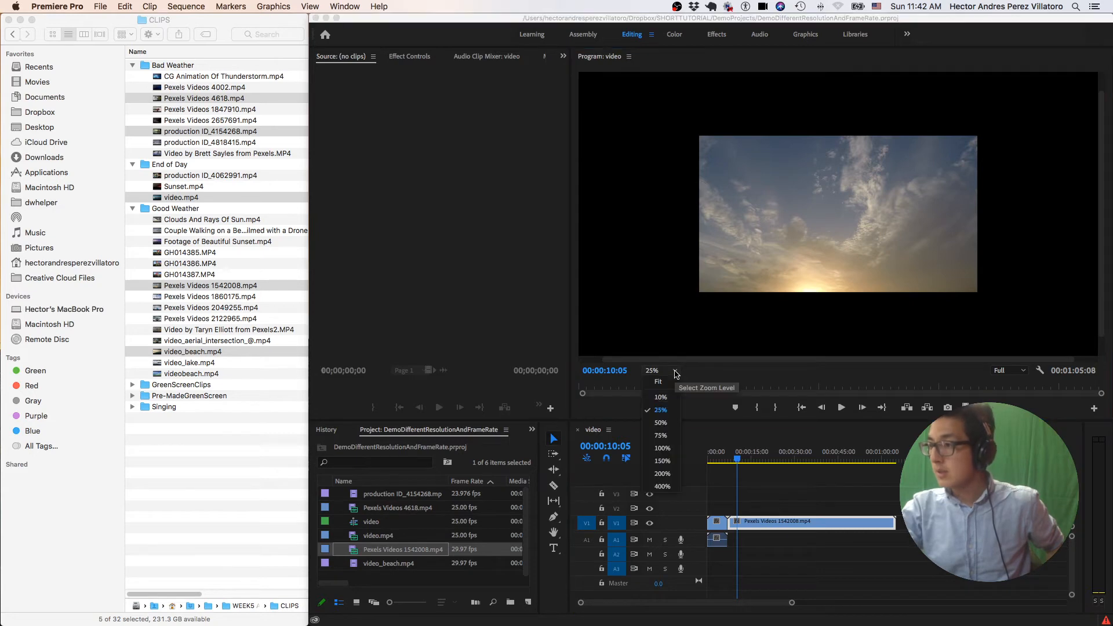
pyautogui.click(661, 397)
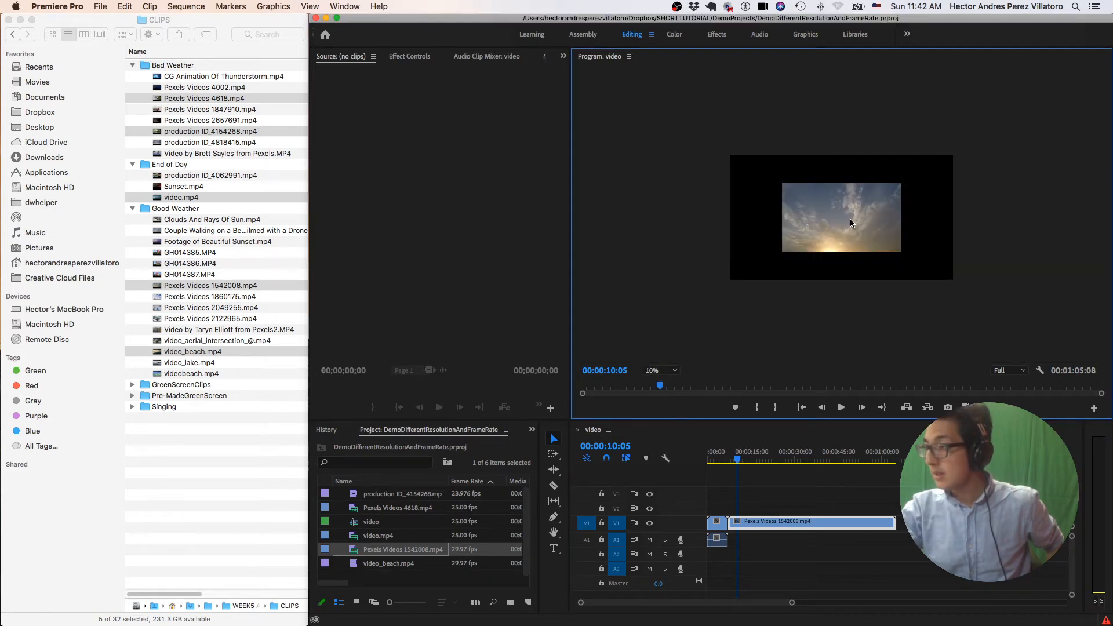
pyautogui.press('`')
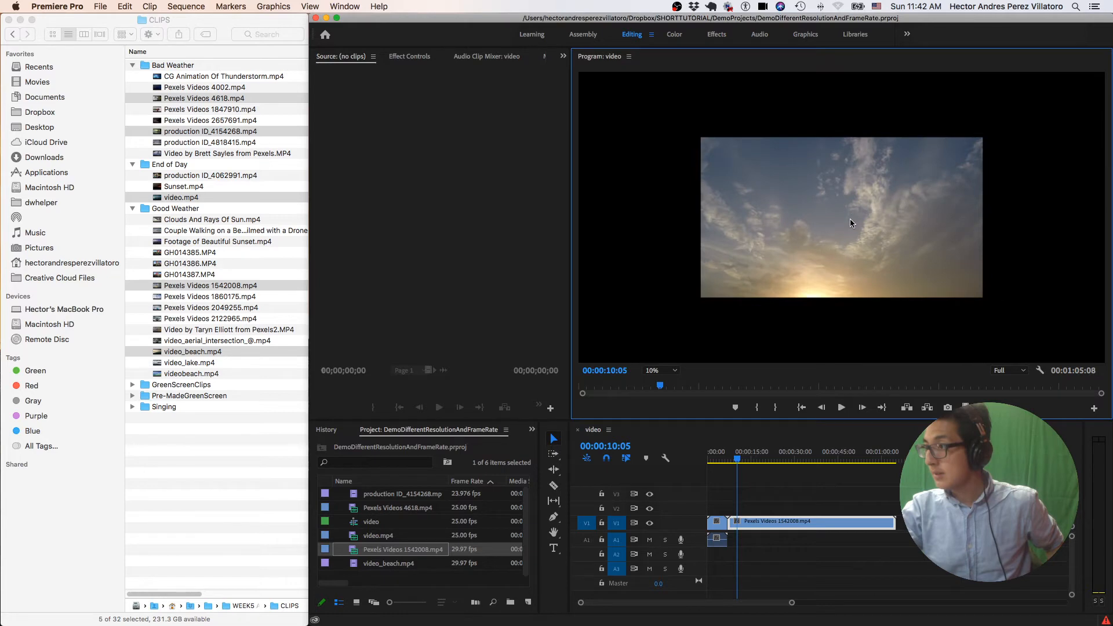
pyautogui.doubleClick(850, 220)
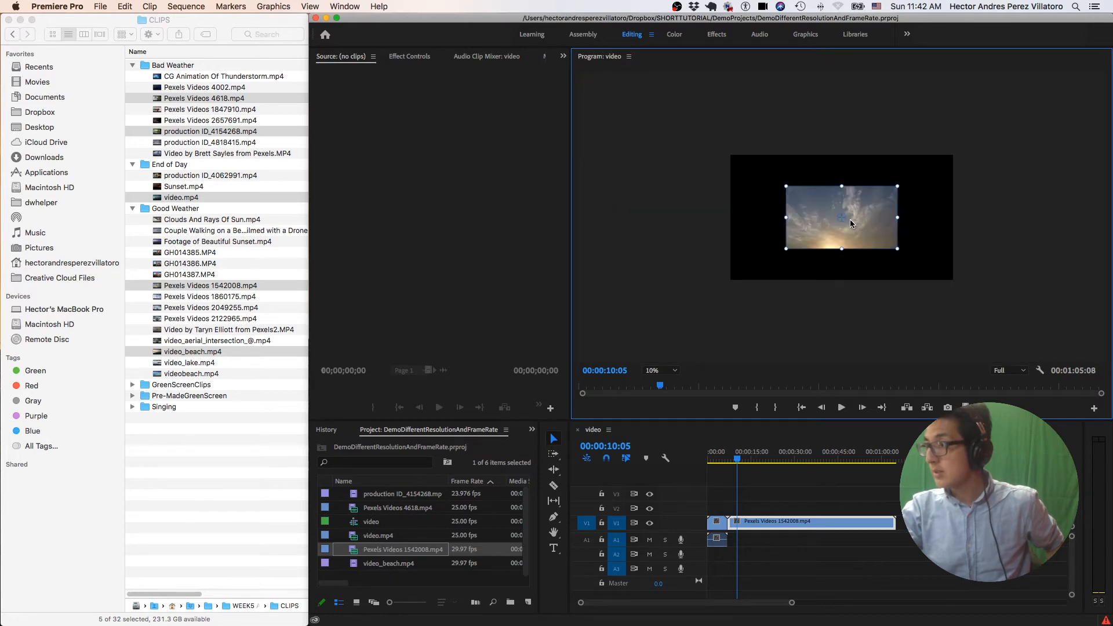
# Scale the Pexels Videos 1542008.mp4 clip up in the program preview to fill the 4K frame exactly, and check it at 00:00:11:10.
pyautogui.moveTo(932, 275); pyautogui.dragTo(988, 301)
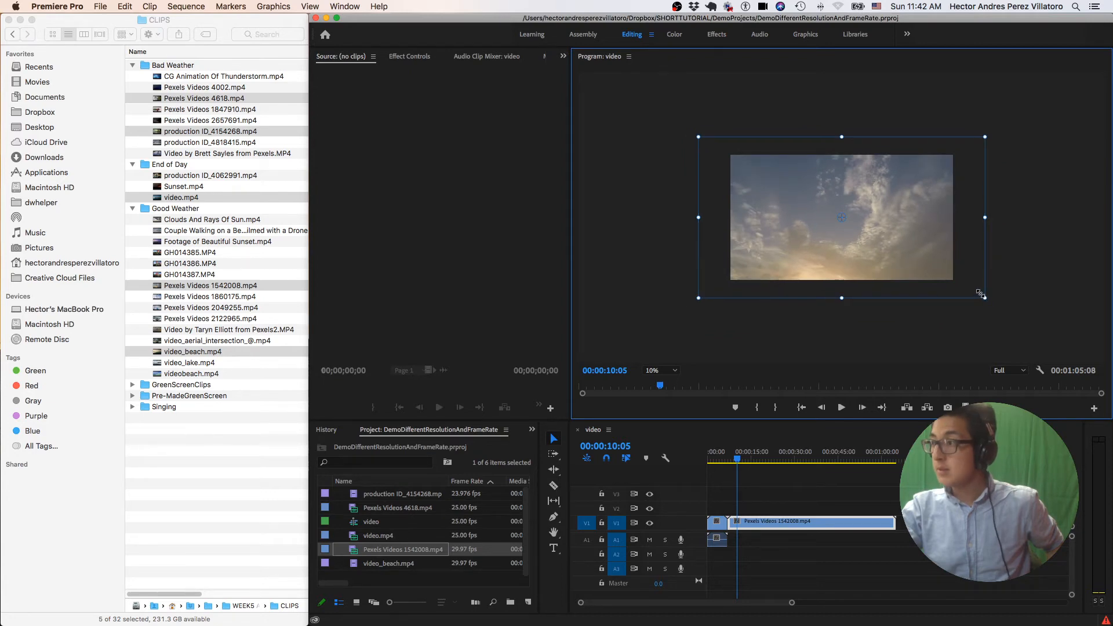
pyautogui.moveTo(980, 294); pyautogui.dragTo(970, 276)
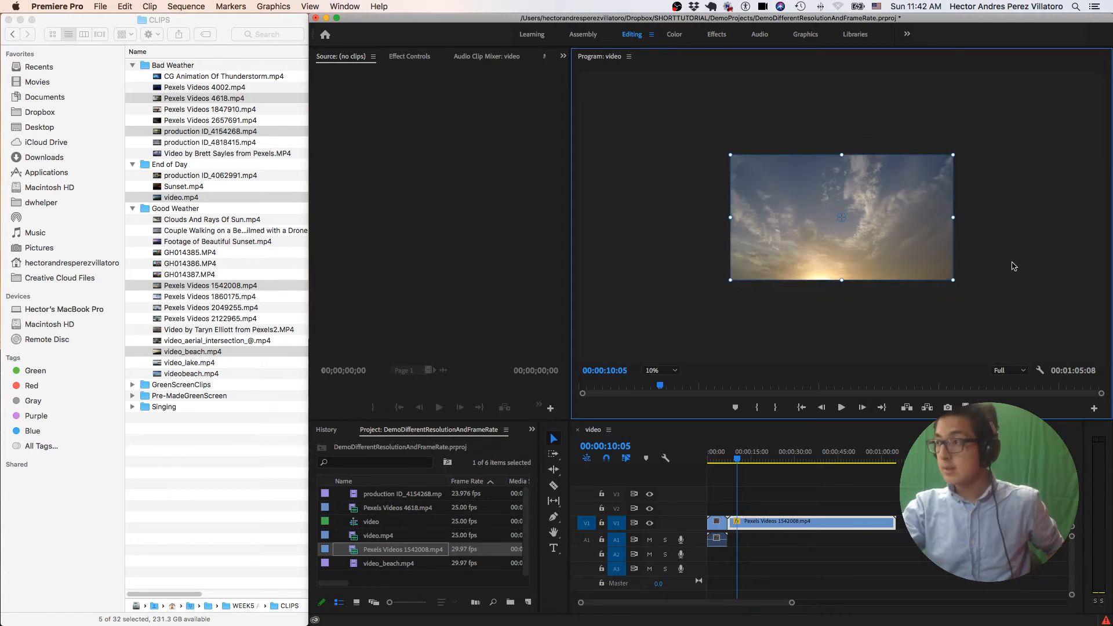
pyautogui.click(1004, 278)
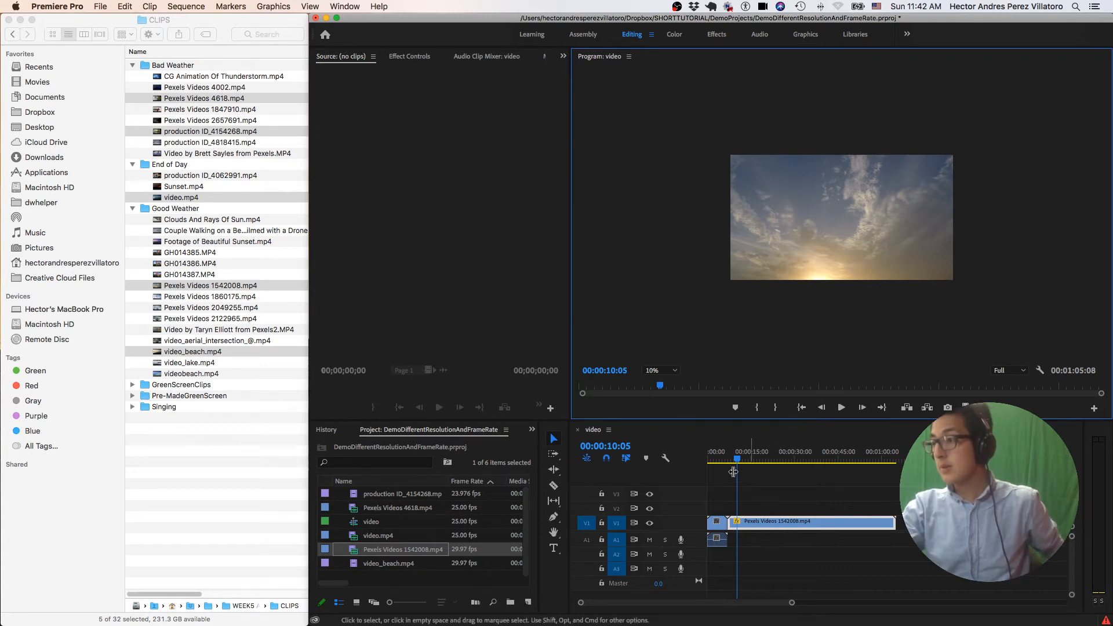
pyautogui.moveTo(737, 459)
pyautogui.mouseDown()
pyautogui.moveTo(711, 461)
pyautogui.moveTo(741, 462)
pyautogui.mouseUp()
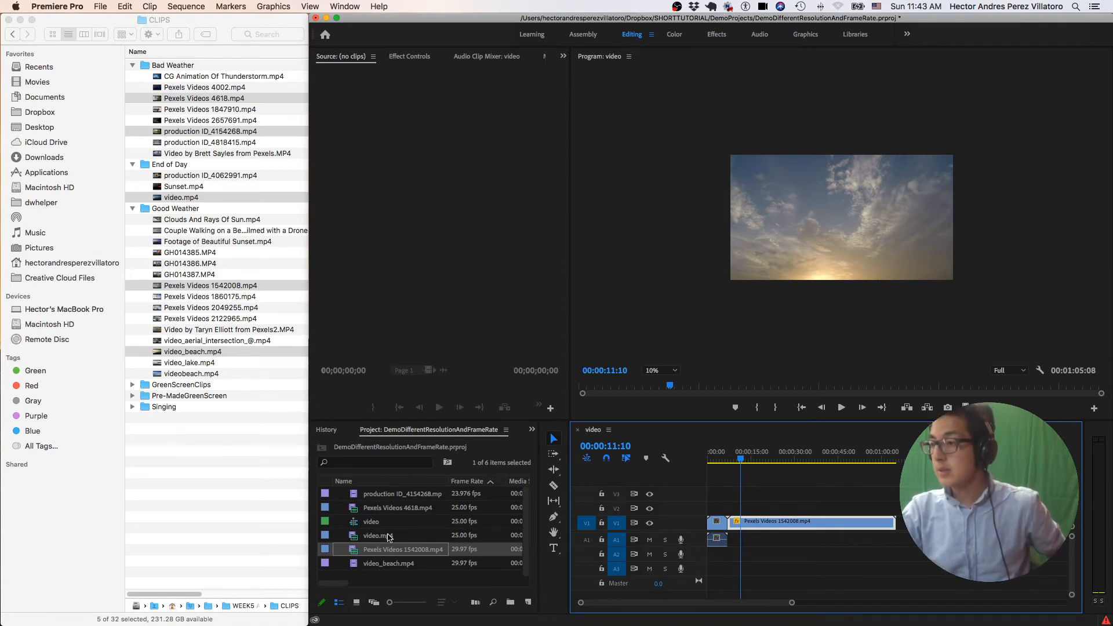
# Create a new sequence from the Pexels Videos 1542008.mp4 project clip and scrub through it to 00:00:22:10.
pyautogui.click(372, 529)
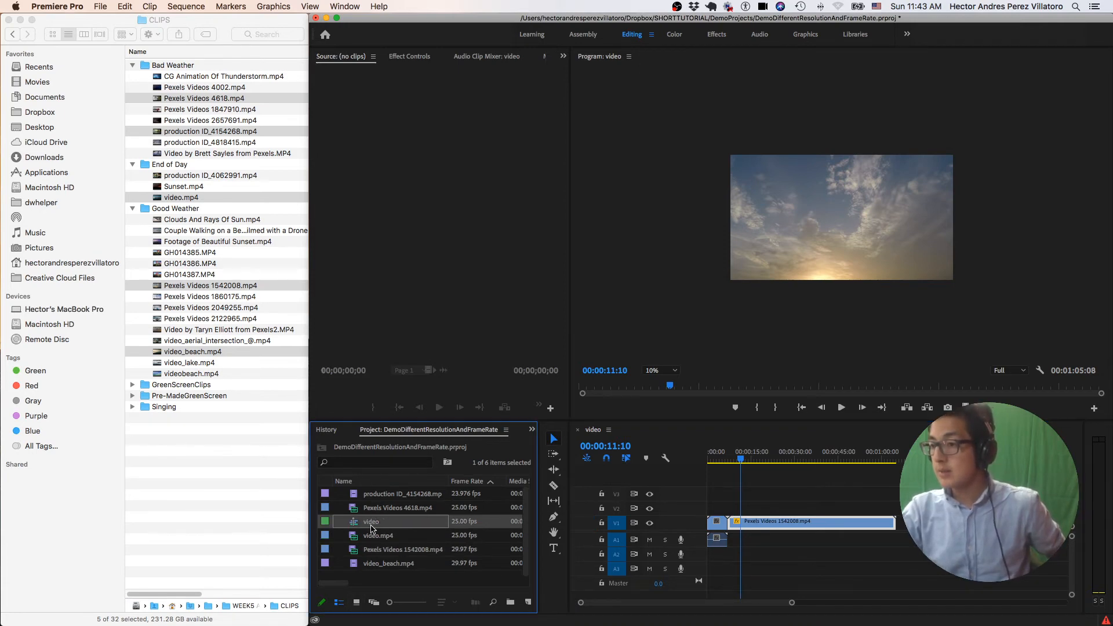
pyautogui.click(372, 536)
pyautogui.click(372, 549)
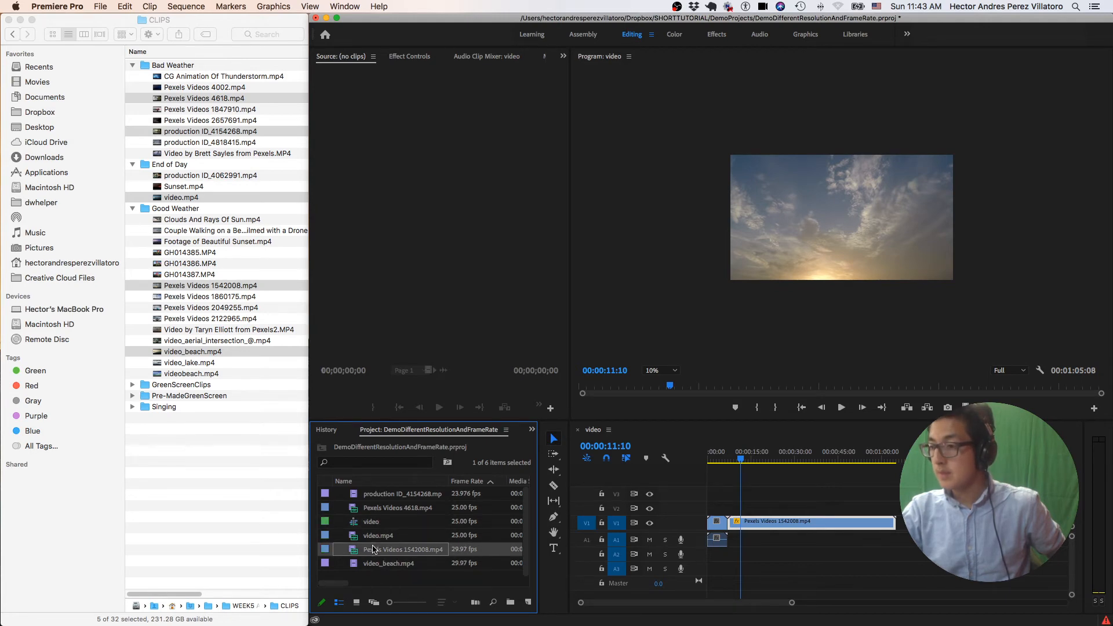
pyautogui.rightClick(373, 550)
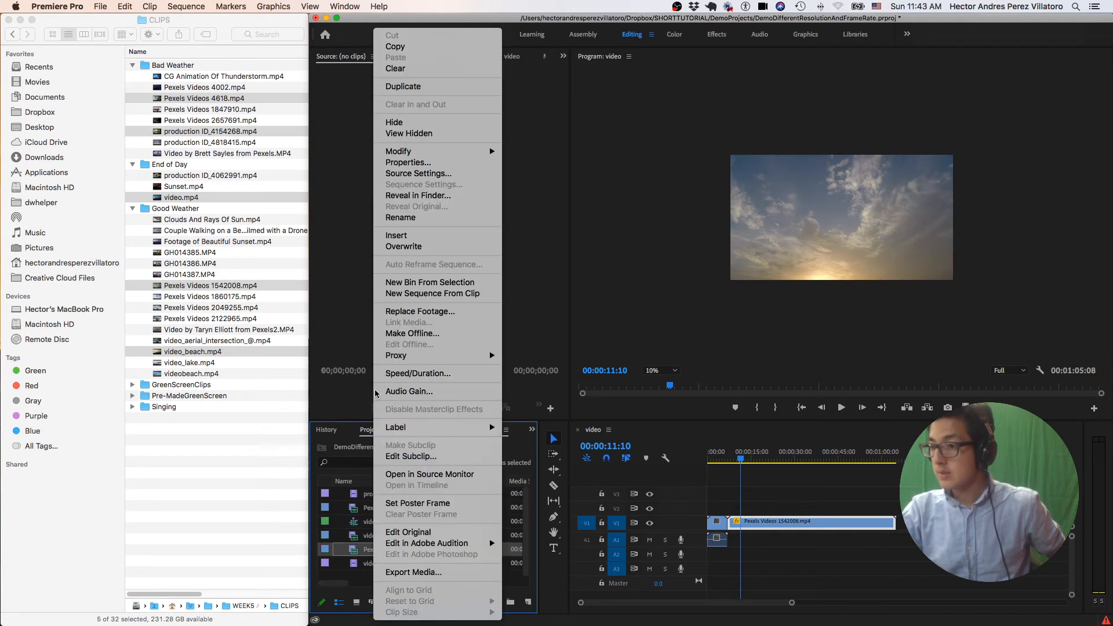
pyautogui.click(430, 294)
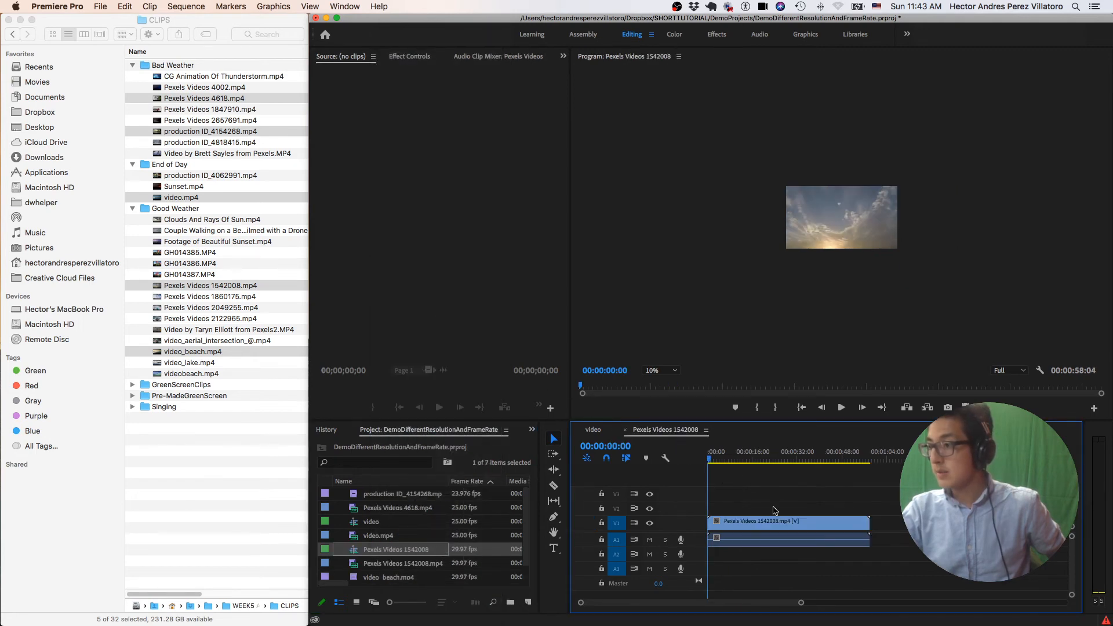
pyautogui.click(718, 459)
pyautogui.moveTo(735, 463); pyautogui.dragTo(770, 464)
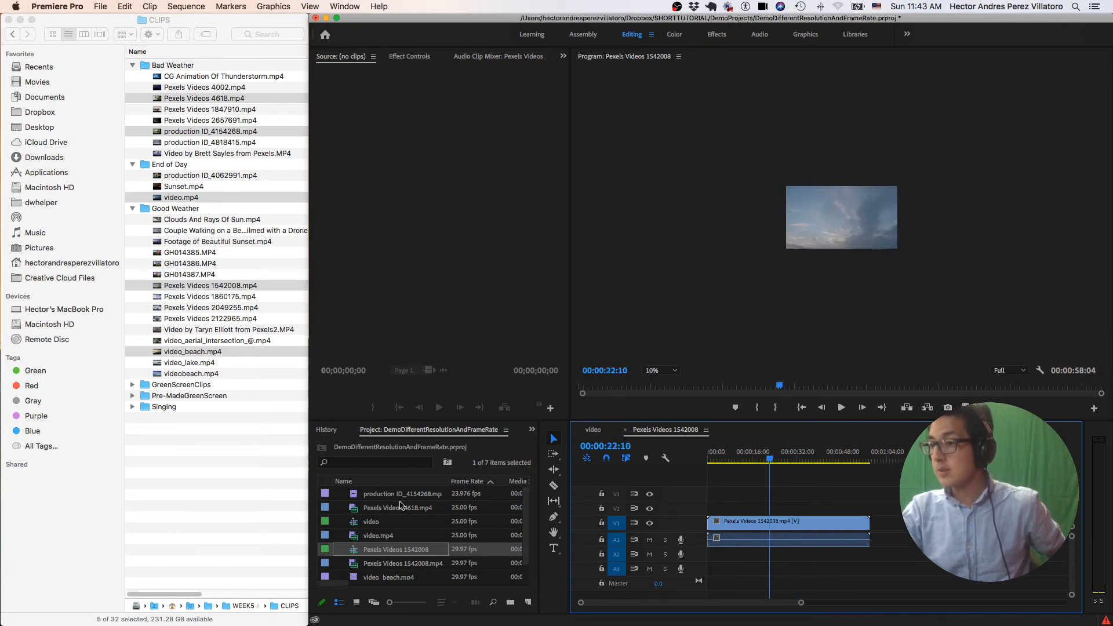
# Add video.mp4 to V1 directly after the Pexels Videos 1542008.mp4 clip and preview the added clip at about one minute.
pyautogui.click(371, 538)
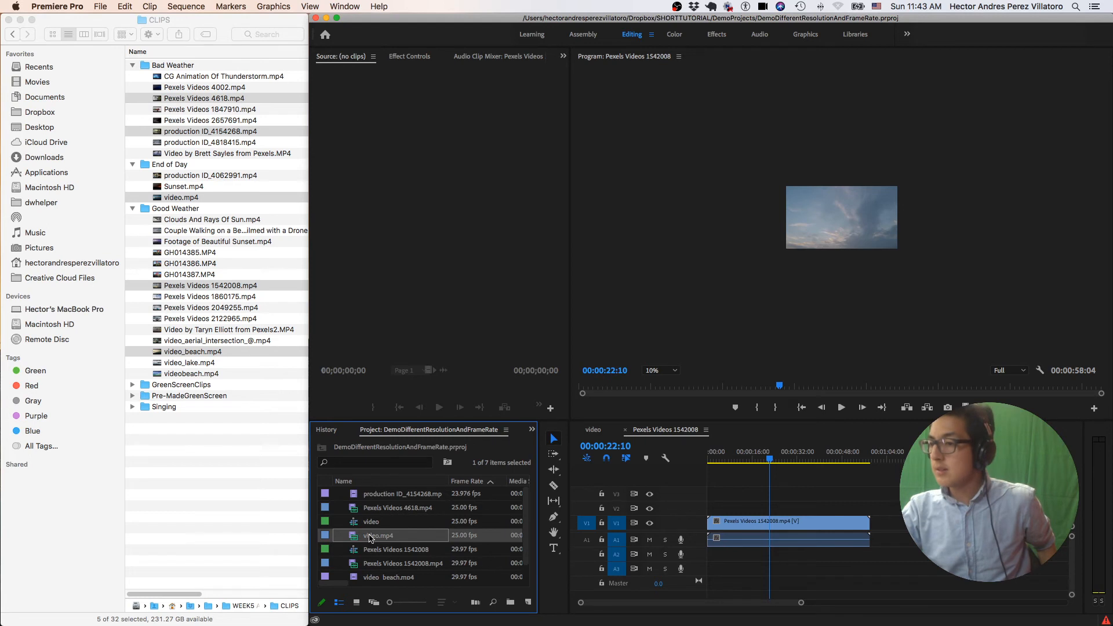
pyautogui.moveTo(371, 538); pyautogui.dragTo(876, 532)
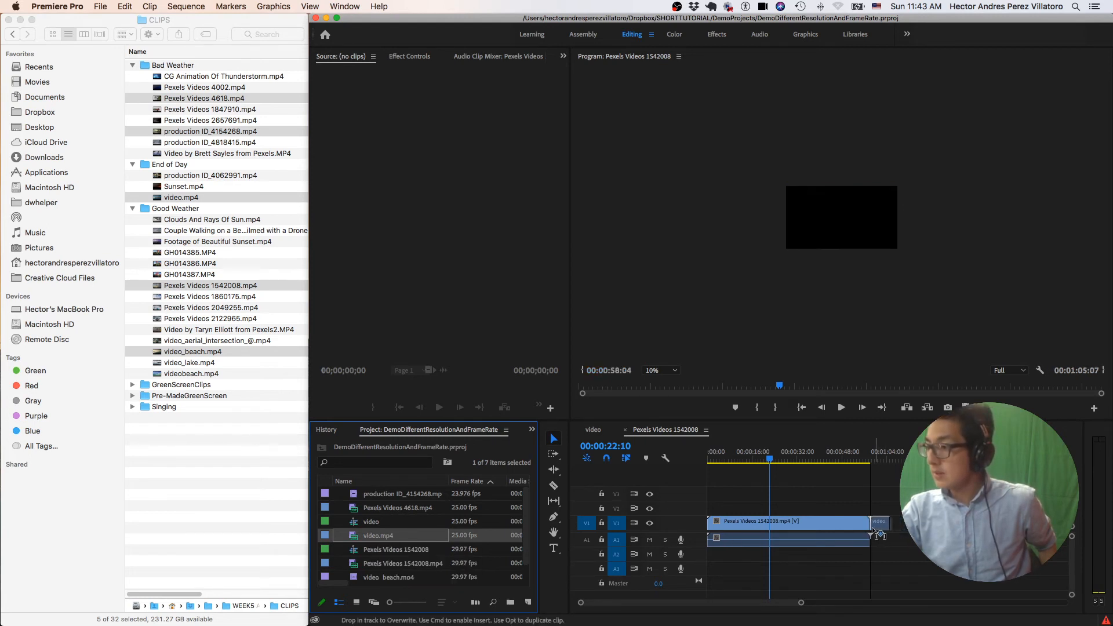
pyautogui.click(871, 461)
pyautogui.click(875, 462)
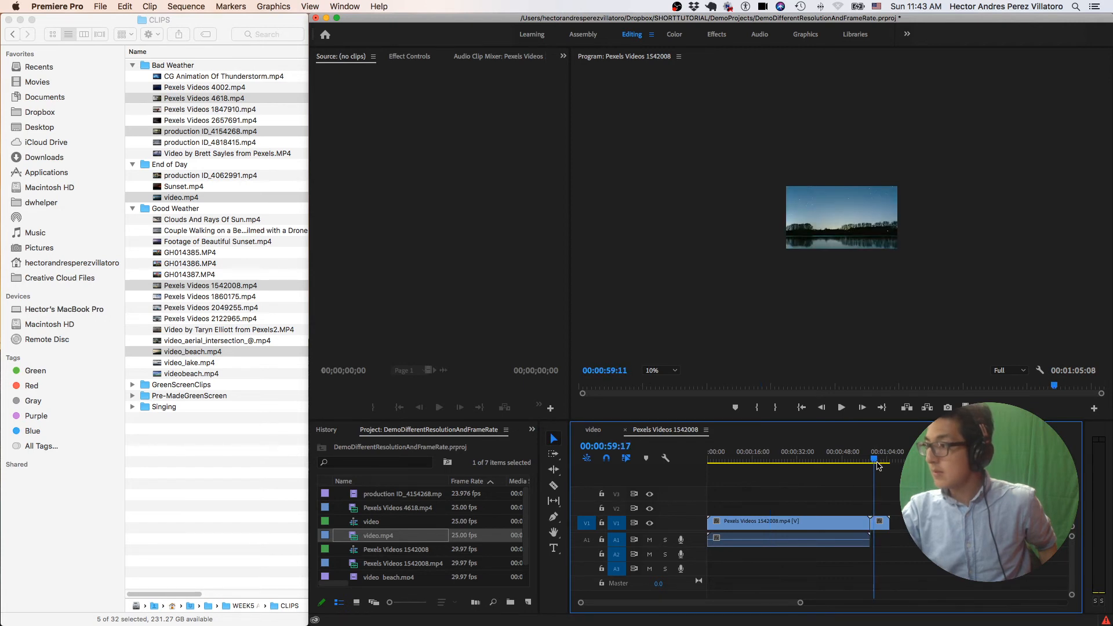
# Scale the video.mp4 clip down in the program preview until it extends only slightly beyond the frame, and save the project.
pyautogui.doubleClick(832, 243)
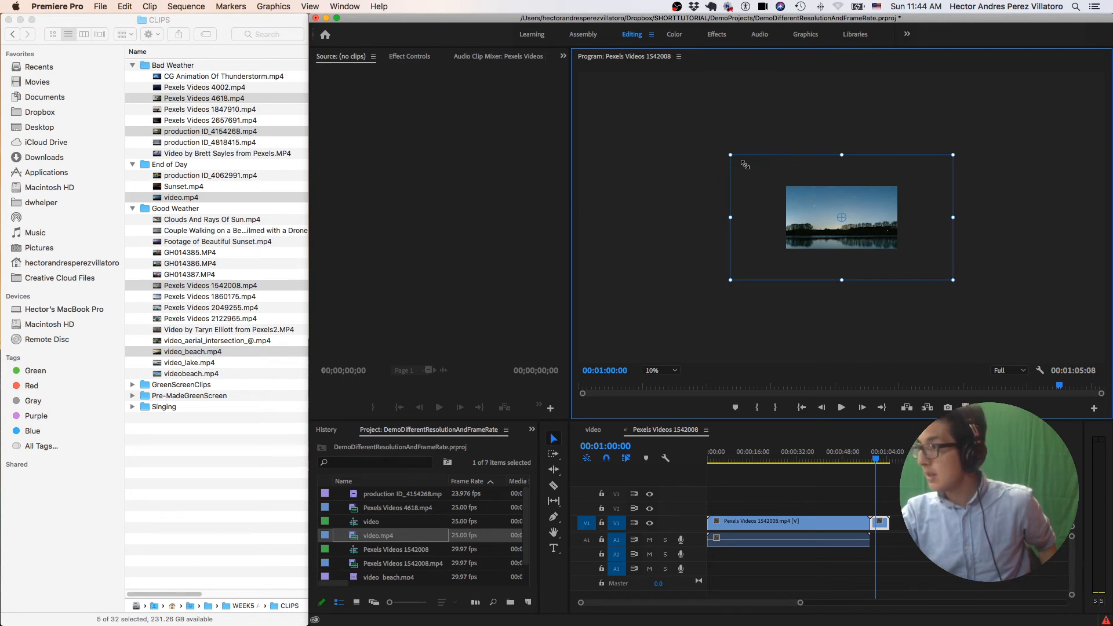
pyautogui.moveTo(745, 165); pyautogui.dragTo(772, 179)
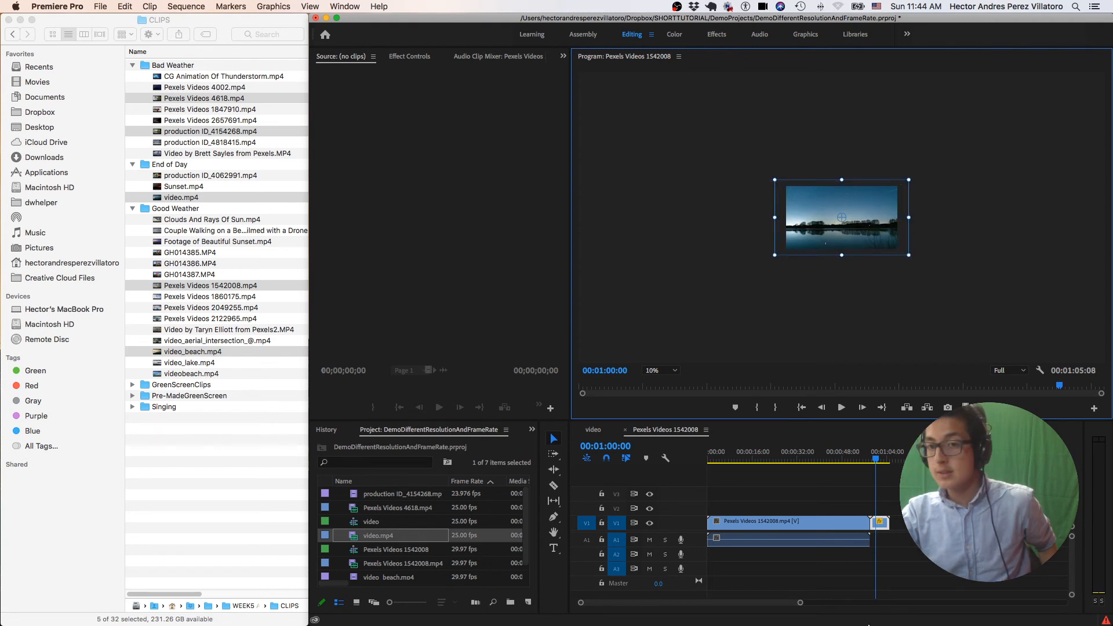
pyautogui.rightClick(881, 523)
pyautogui.click(848, 485)
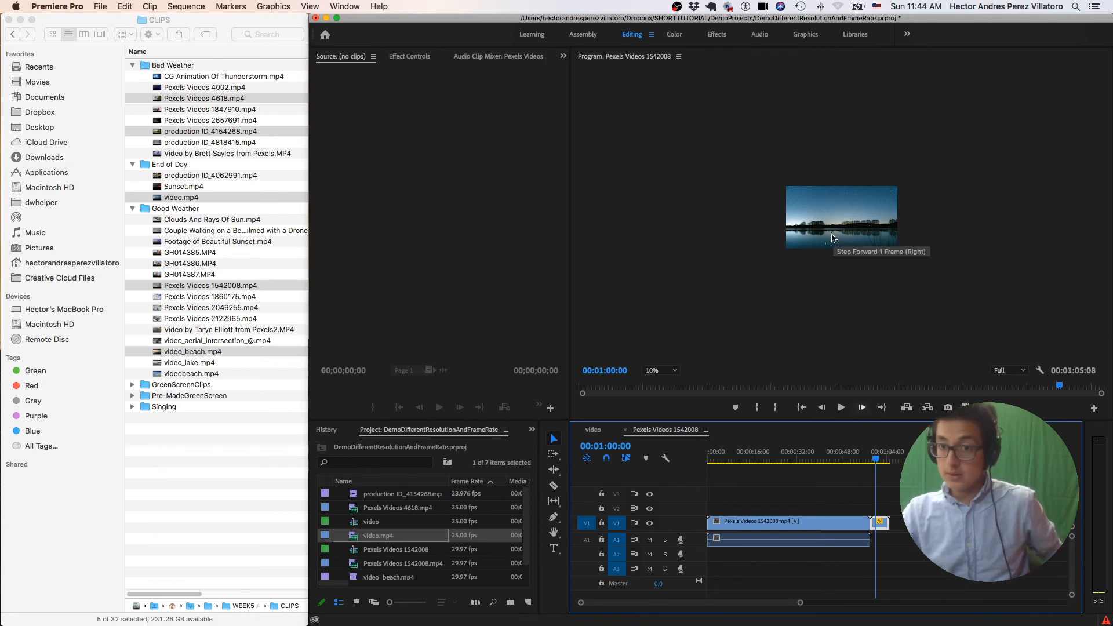
pyautogui.press('cmd+s')
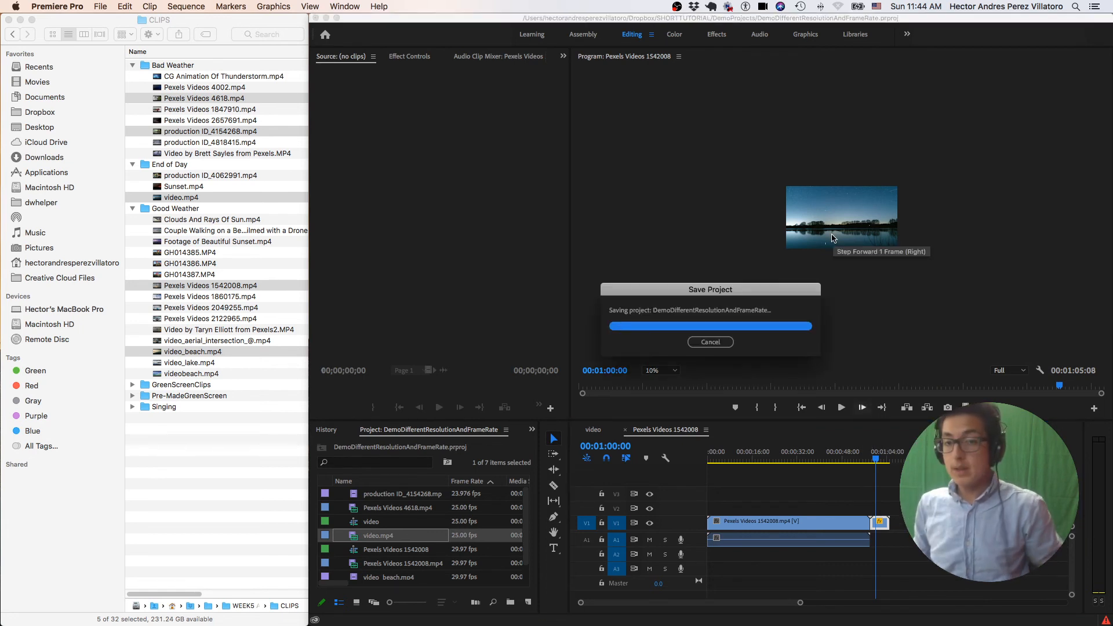